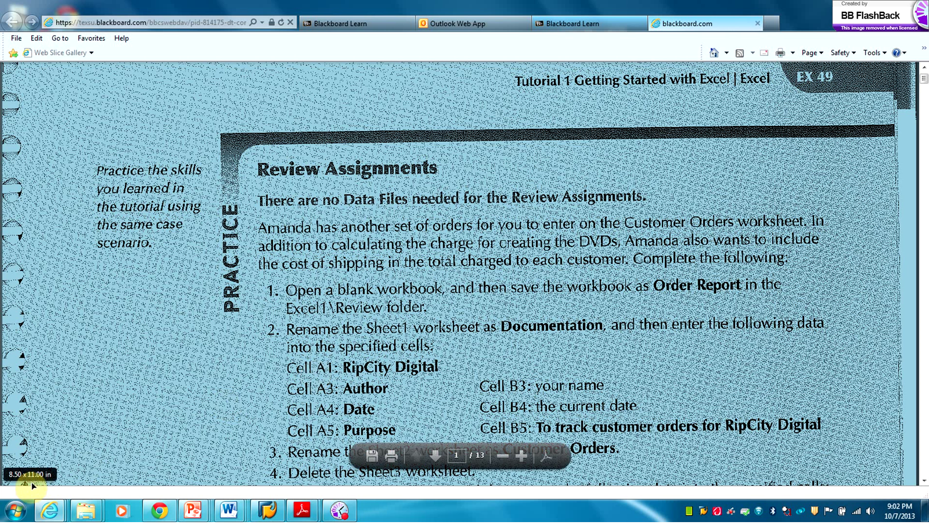
# Step: Launch Microsoft Excel with a blank workbook and maximize its window
pyautogui.click(24, 510)
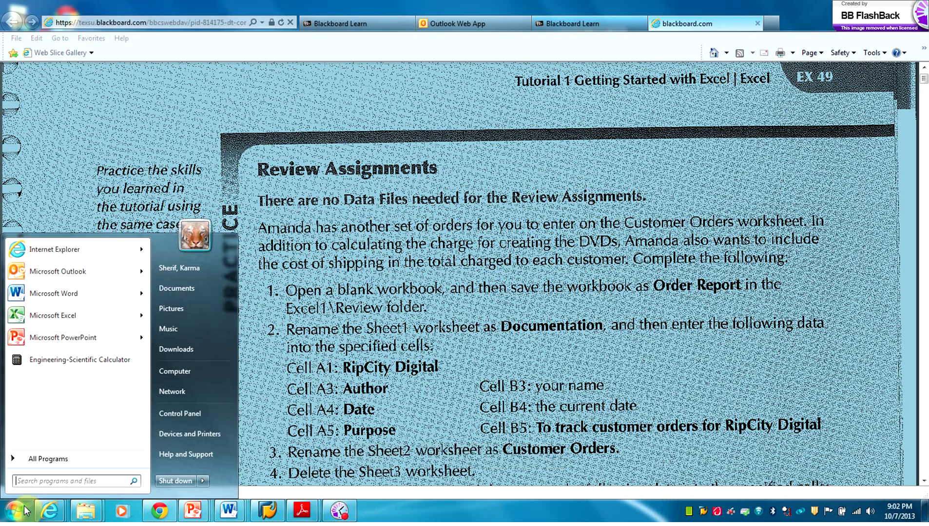
pyautogui.moveTo(58, 317)
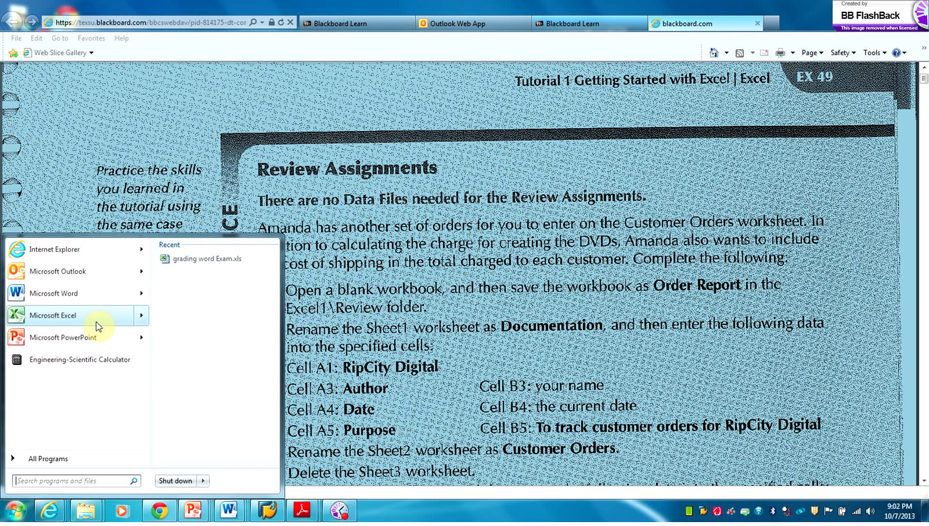
pyautogui.click(108, 318)
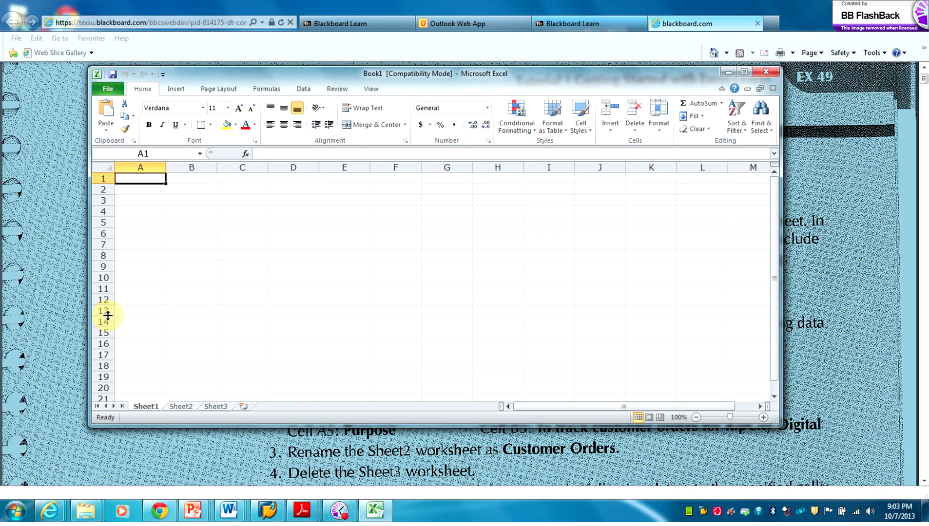
pyautogui.click(744, 73)
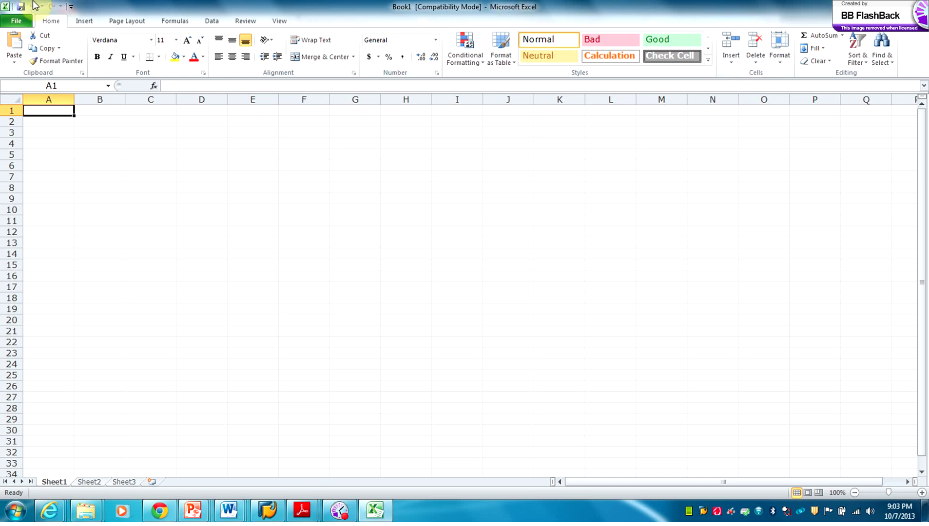
# Step: Save the blank workbook as Order Report in the My Documents folder
pyautogui.click(17, 23)
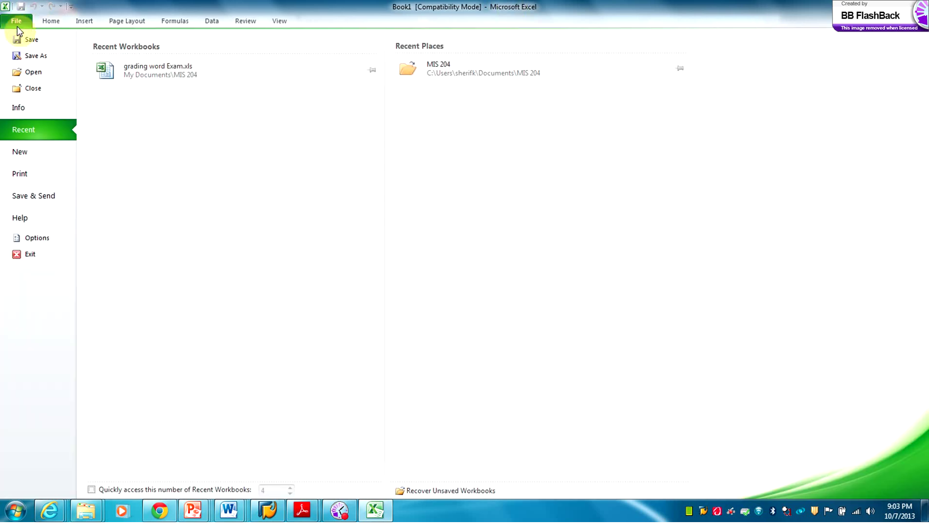
pyautogui.press('Escape')
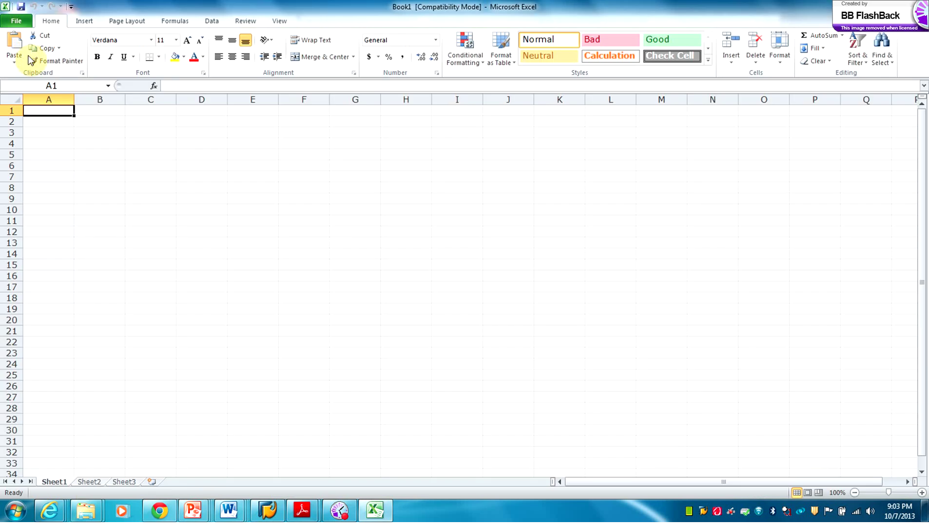
pyautogui.write('oRD')
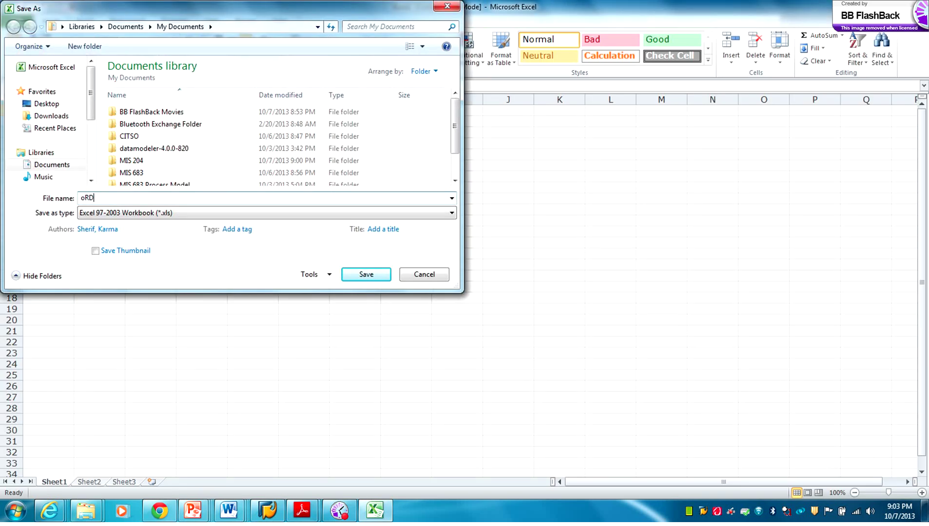
pyautogui.press('BackSpace')
pyautogui.press('BackSpace')
pyautogui.press('BackSpace')
pyautogui.write('ORDER rEPORT')
pyautogui.press('BackSpace')
pyautogui.press('BackSpace')
pyautogui.press('BackSpace')
pyautogui.press('BackSpace')
pyautogui.press('BackSpace')
pyautogui.press('BackSpace')
pyautogui.press('BackSpace')
pyautogui.press('BackSpace')
pyautogui.press('BackSpace')
pyautogui.press('BackSpace')
pyautogui.press('BackSpace')
pyautogui.press('BackSpace')
pyautogui.write('Order Report')
pyautogui.click(372, 274)
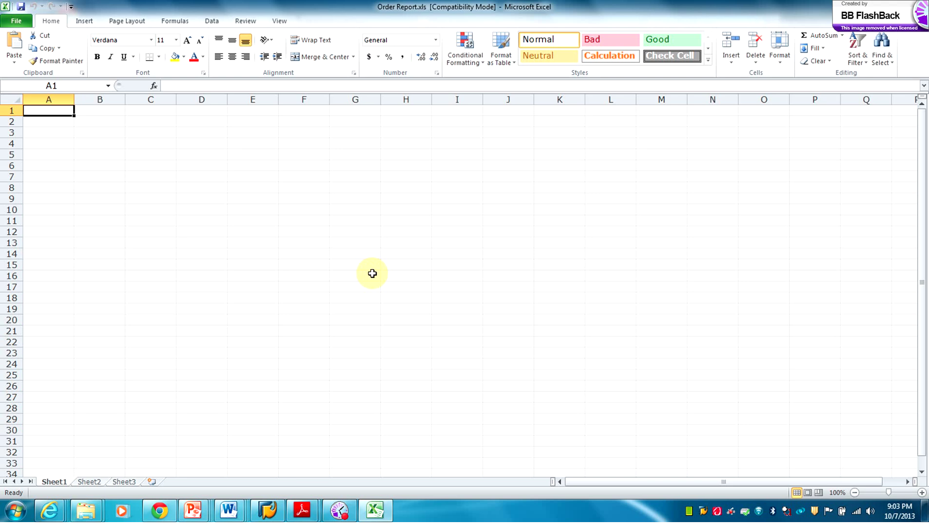
# Step: Rename the Sheet1 worksheet as Documentation and delete the Sheet3 worksheet
pyautogui.doubleClick(55, 483)
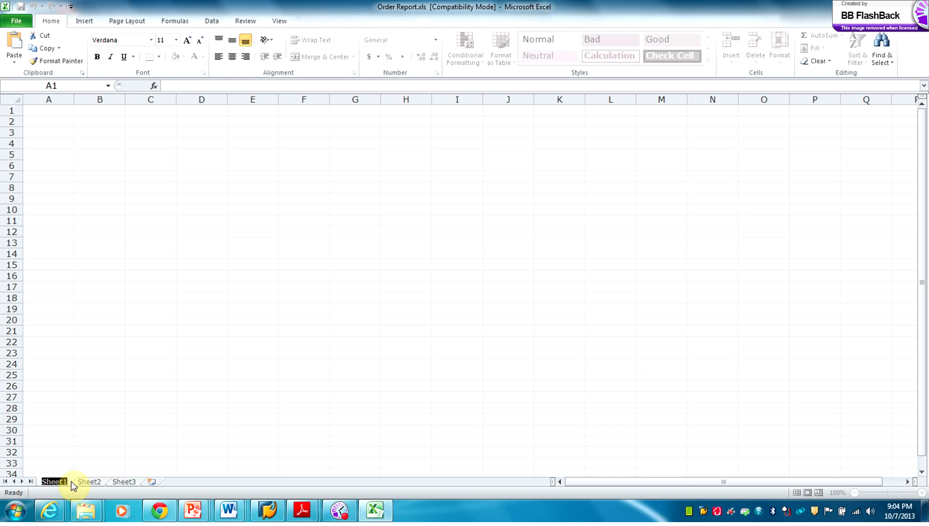
pyautogui.write('Documentatio')
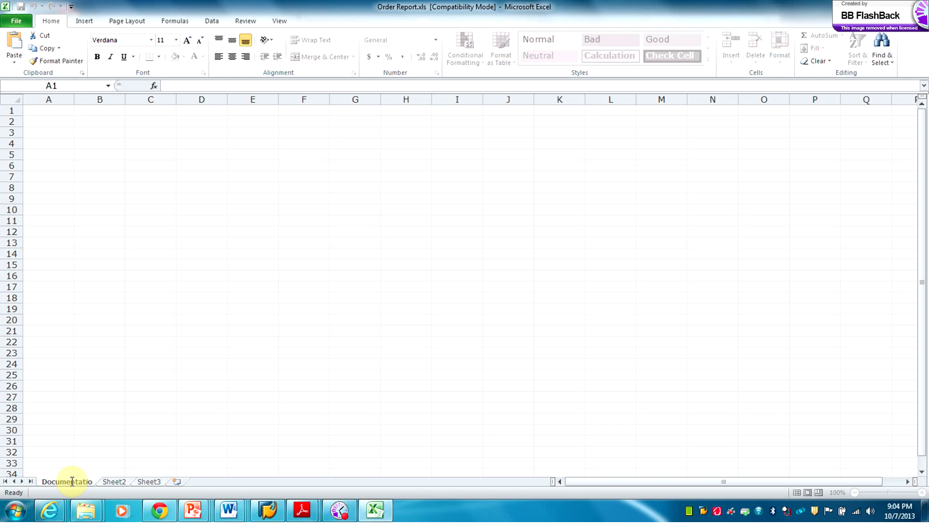
pyautogui.write('n')
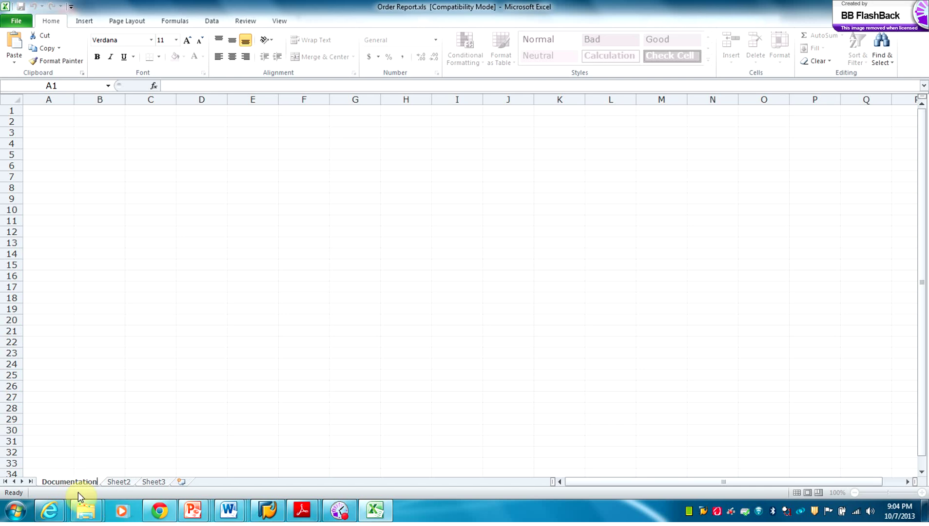
pyautogui.rightClick(152, 482)
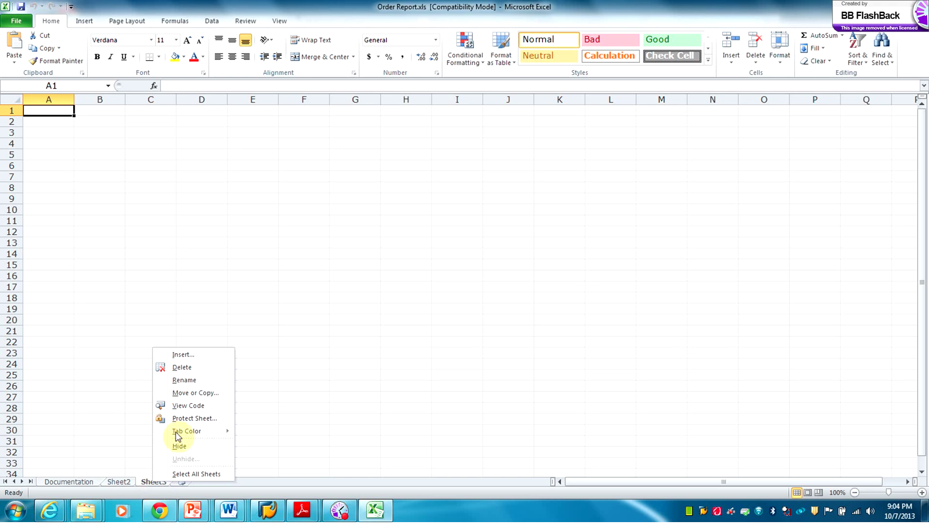
pyautogui.click(189, 369)
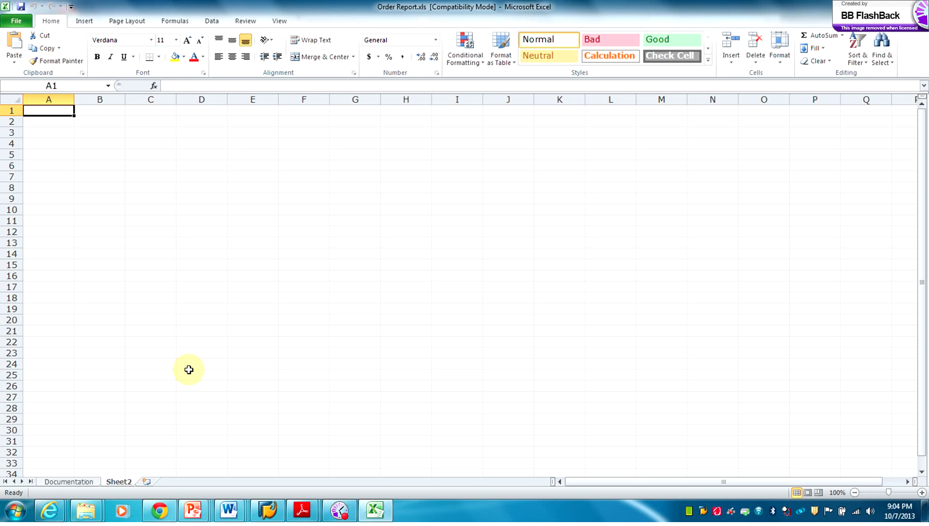
# Step: Enter the title RipCity Digital in cell A1 of the Documentation worksheet
pyautogui.click(84, 485)
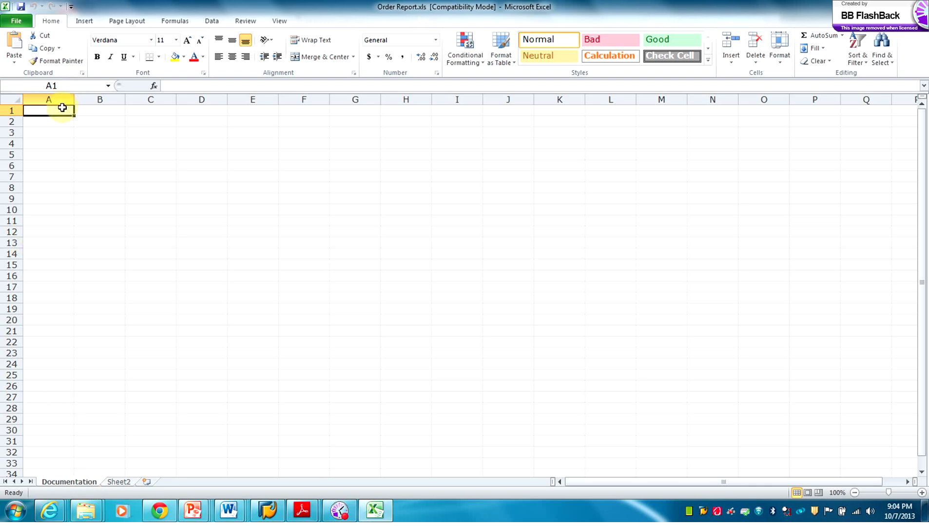
pyautogui.write('Rip City')
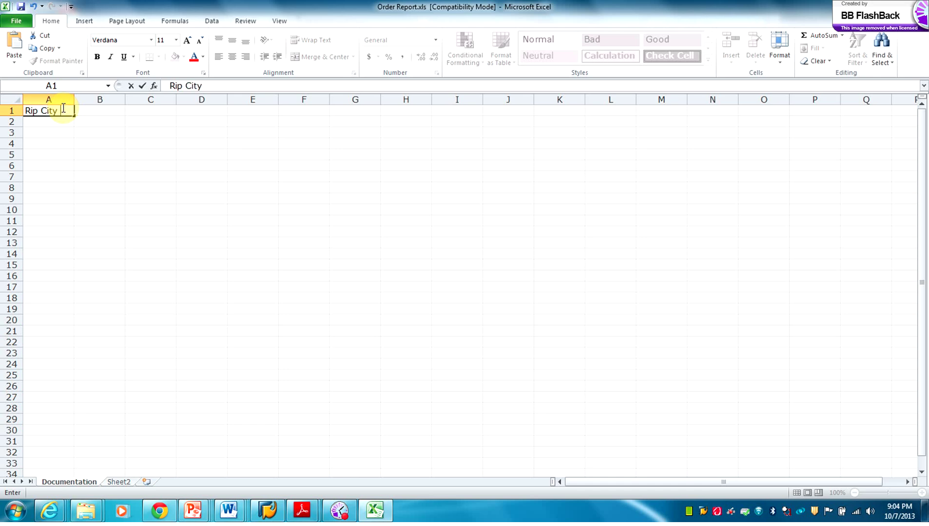
pyautogui.write(' Digital')
pyautogui.click(41, 111)
pyautogui.press('BackSpace')
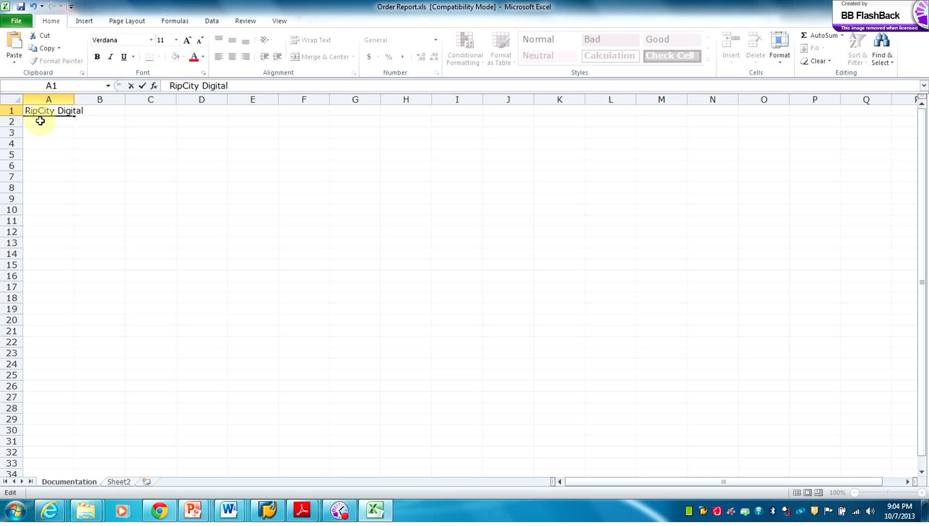
# Step: Enter the labels Author, Date and Purpose in cells A3, A4 and A5 of the Documentation worksheet
pyautogui.click(39, 133)
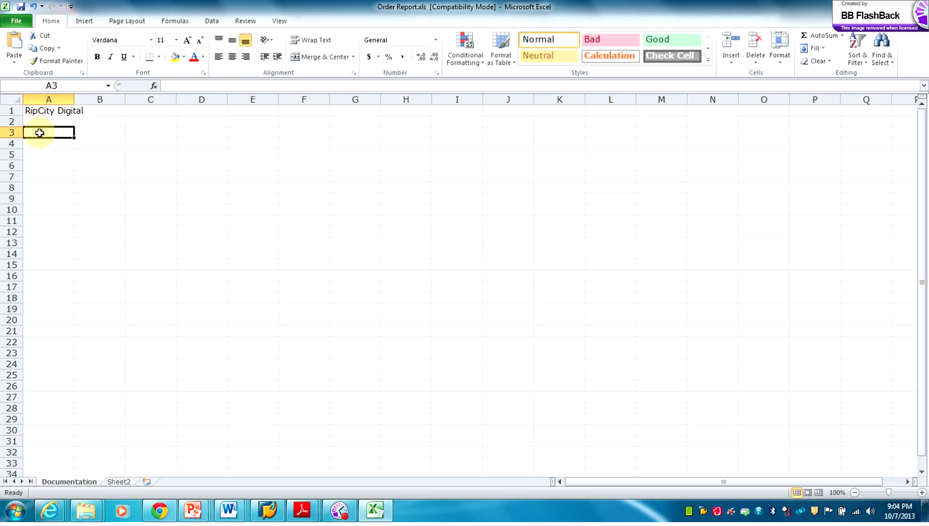
pyautogui.write('Au')
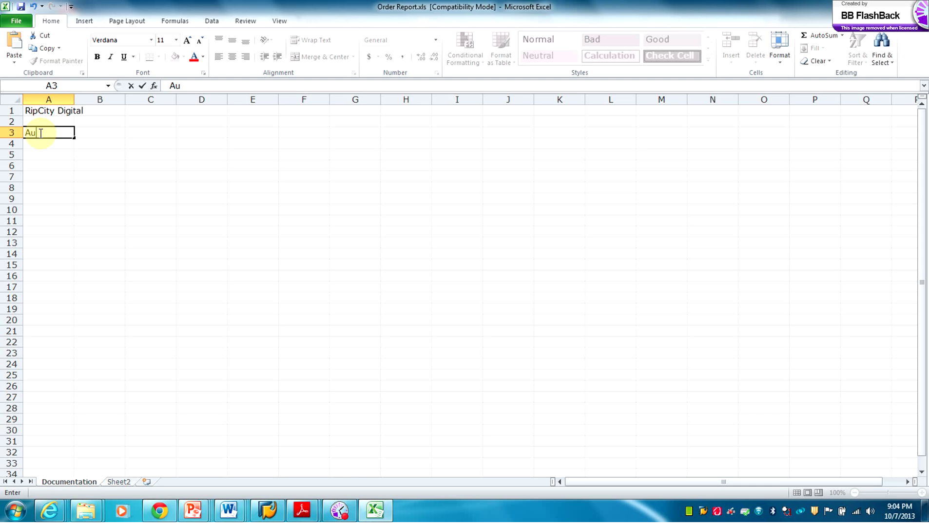
pyautogui.write('thor')
pyautogui.click(36, 145)
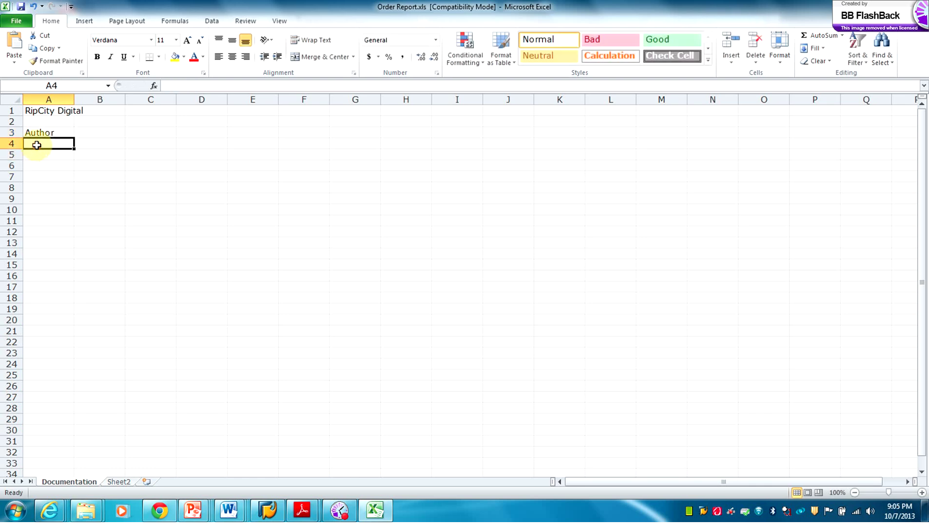
pyautogui.write('Date')
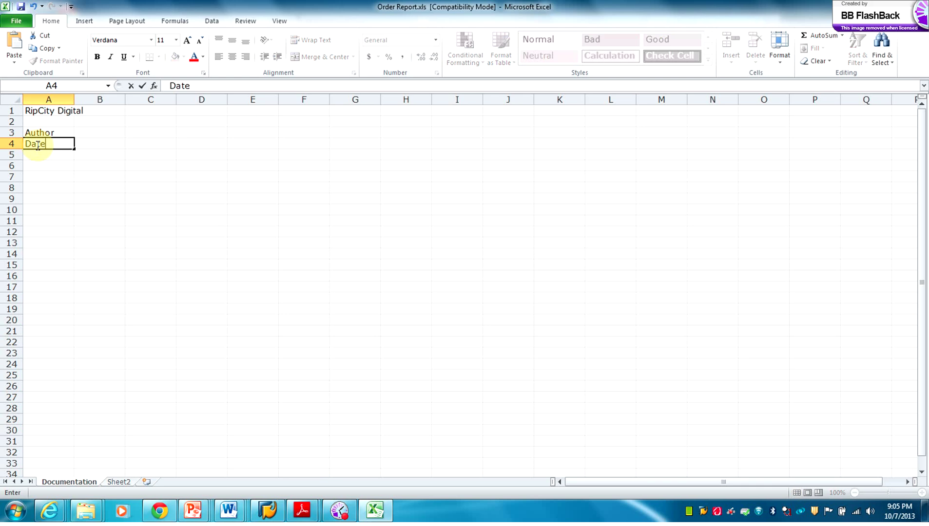
pyautogui.click(37, 155)
pyautogui.write('P')
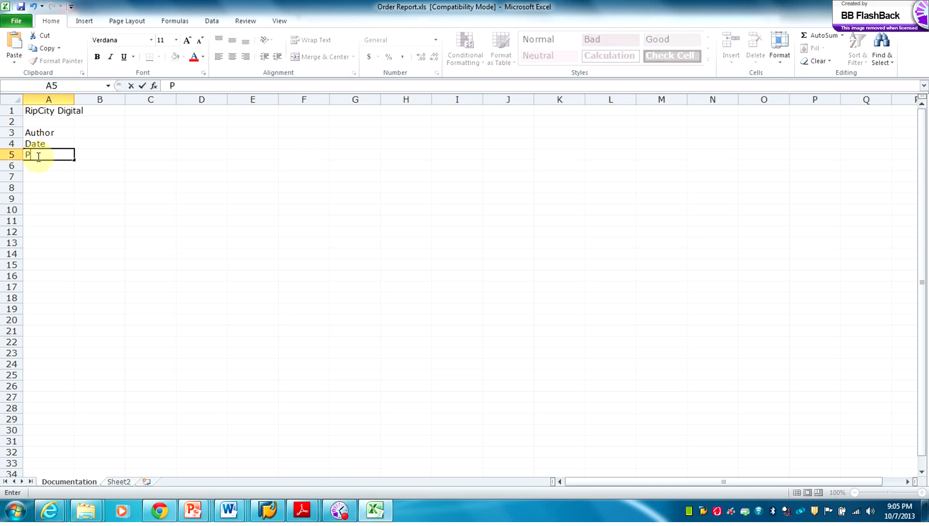
pyautogui.write('urpose')
# Step: Enter the author's full name in cell B3 and autofit the widths of columns B and A
pyautogui.click(87, 132)
pyautogui.write('Karma Sheri')
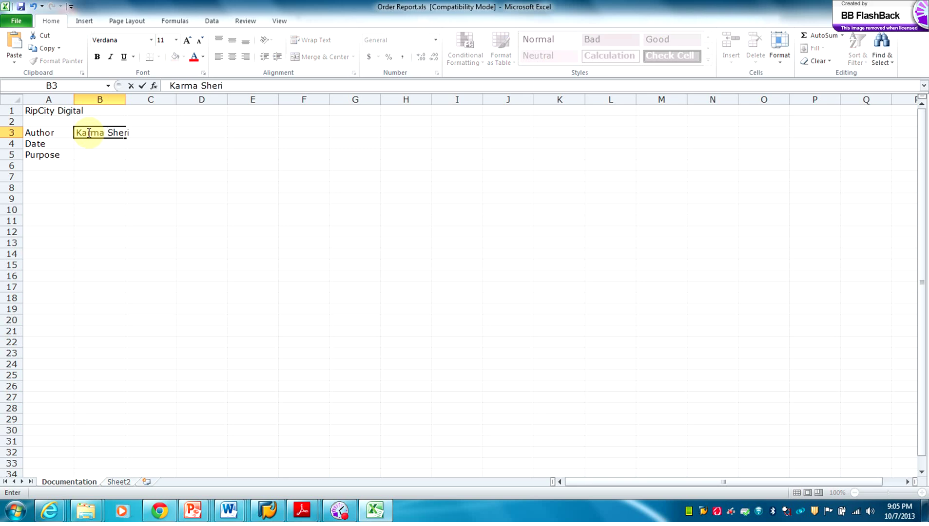
pyautogui.write('f')
pyautogui.click(111, 142)
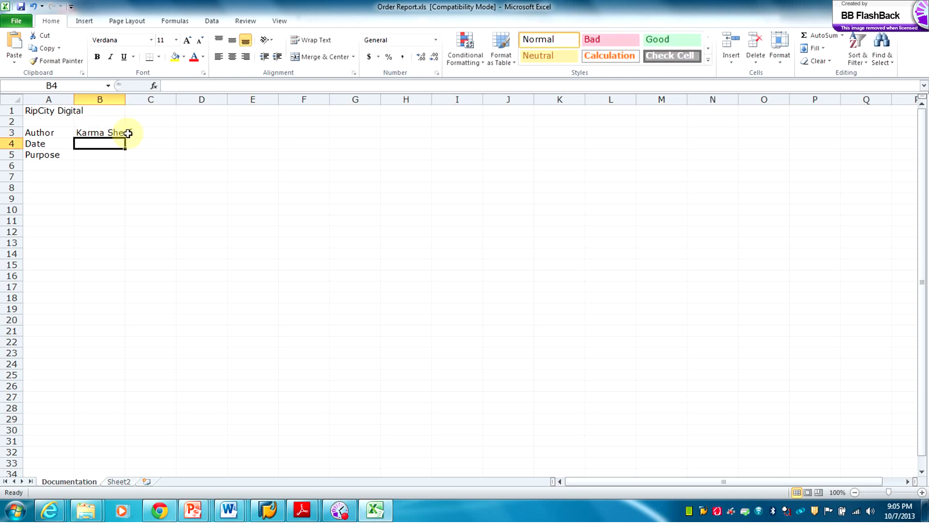
pyautogui.doubleClick(124, 101)
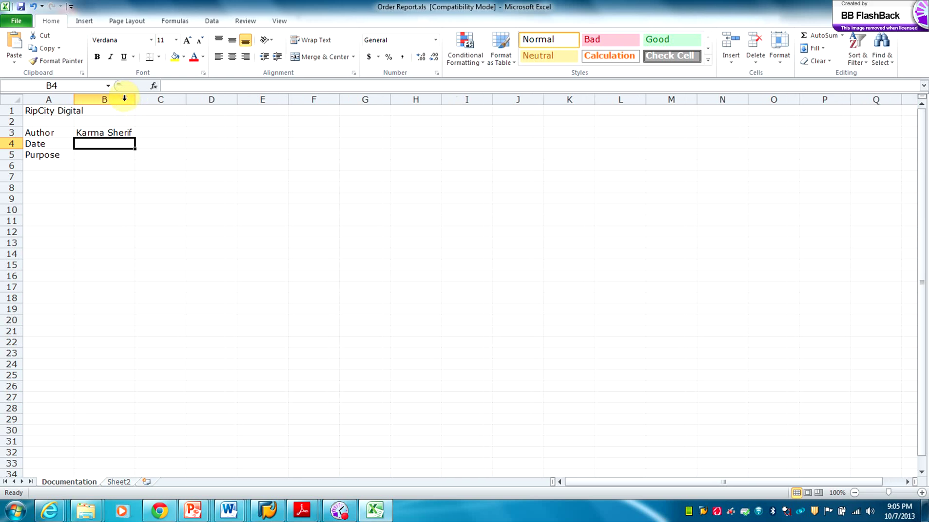
pyautogui.doubleClick(73, 99)
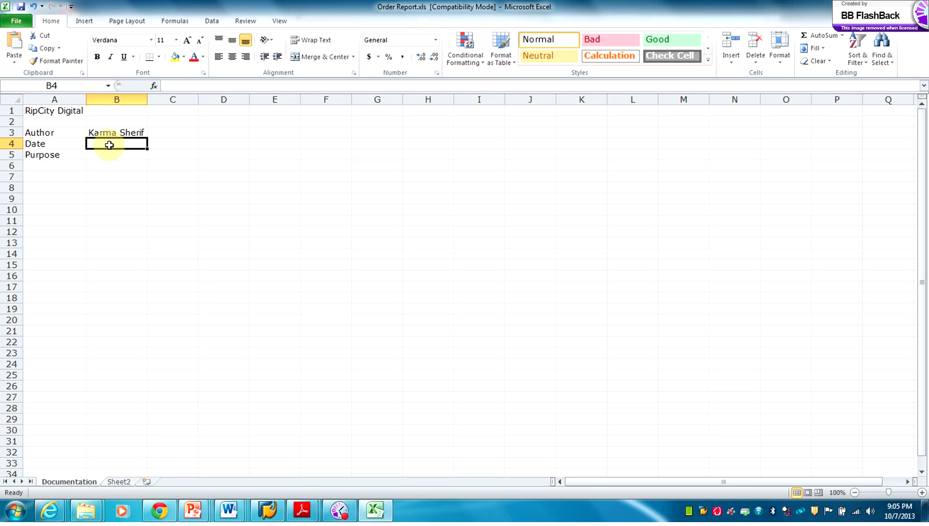
# Step: Enter the current date in cell B4 using the TODAY function
pyautogui.write('=')
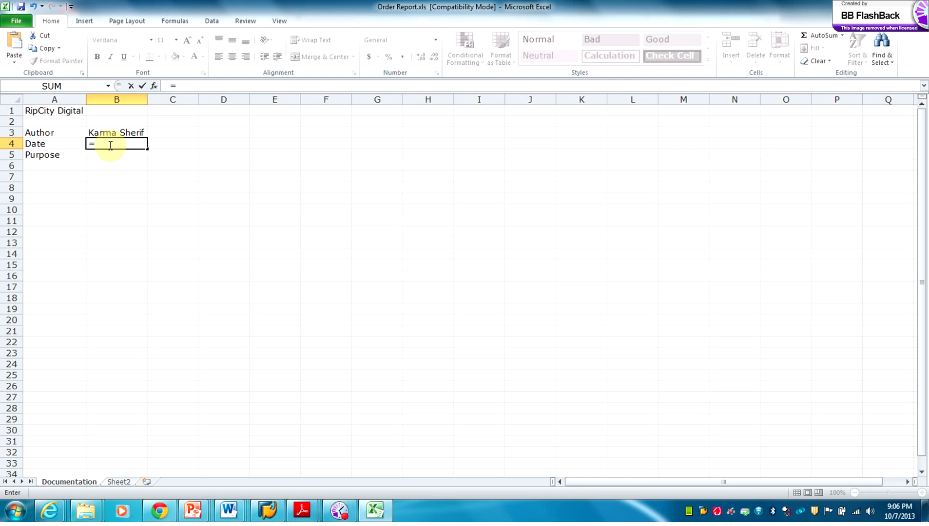
pyautogui.write('t')
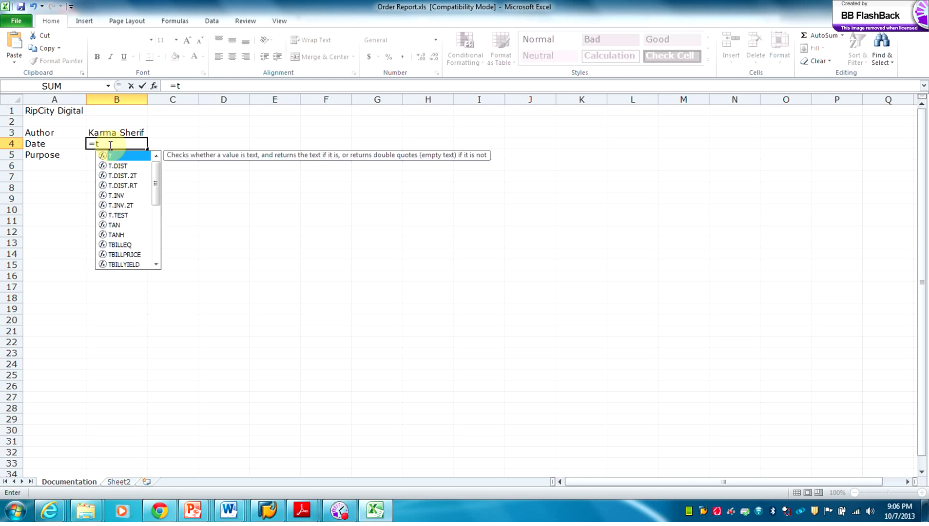
pyautogui.write('oday')
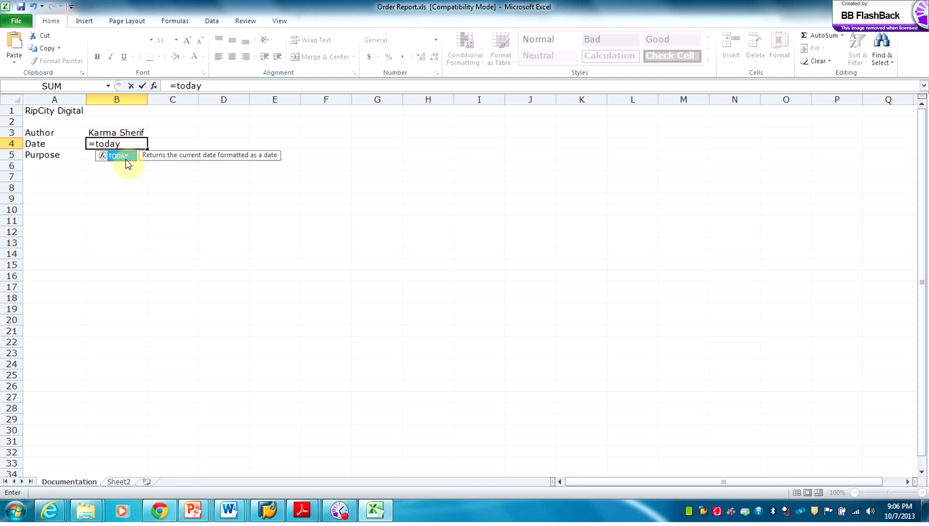
pyautogui.doubleClick(126, 156)
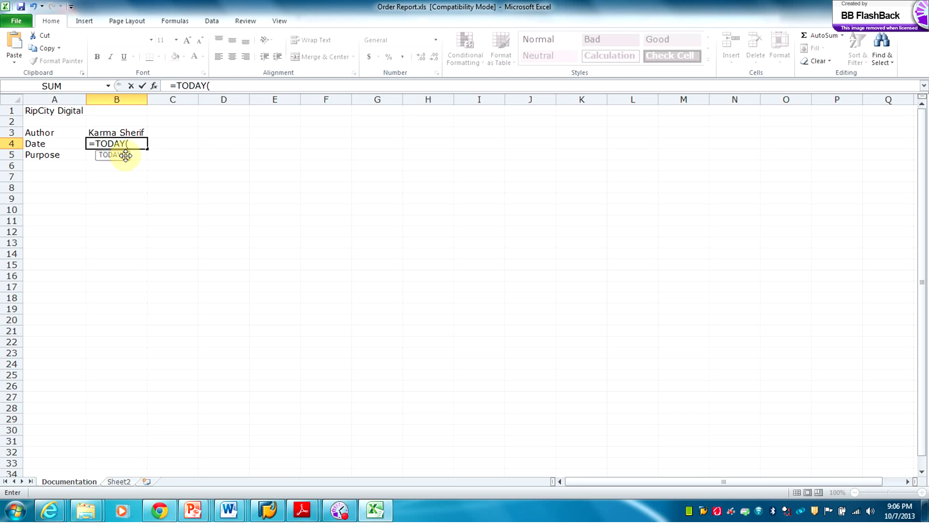
pyautogui.press('Return')
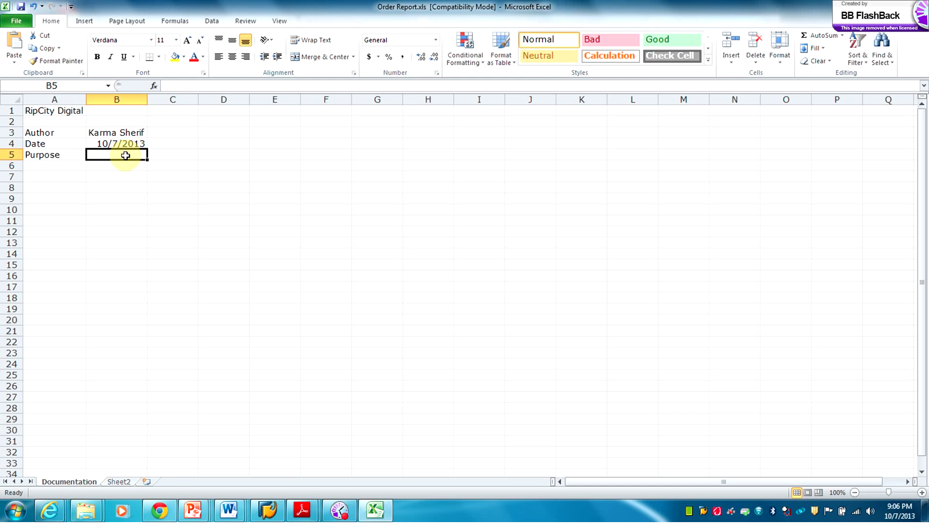
# Step: Enter the purpose "Track Customer Orders for RipCity Digital" in cell B5 and autofit column B to its contents
pyautogui.write('Tra')
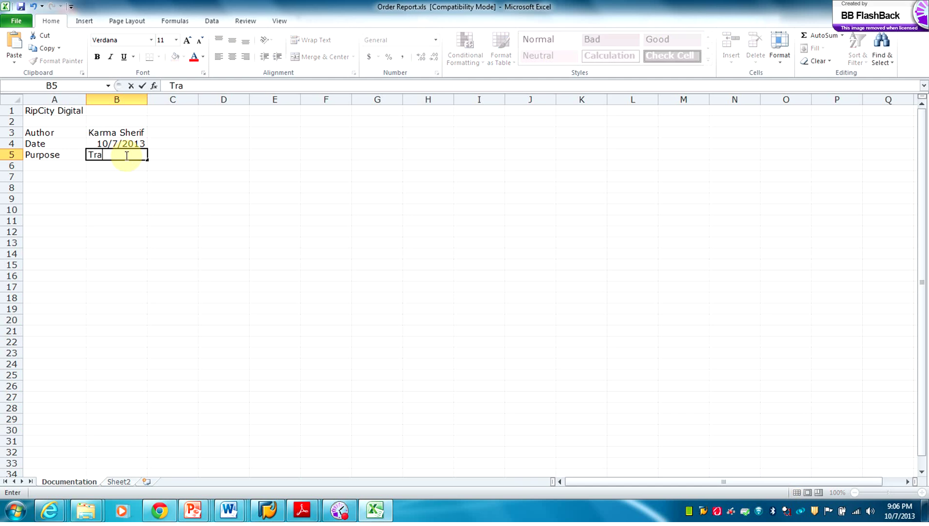
pyautogui.write('ck Customer Ord')
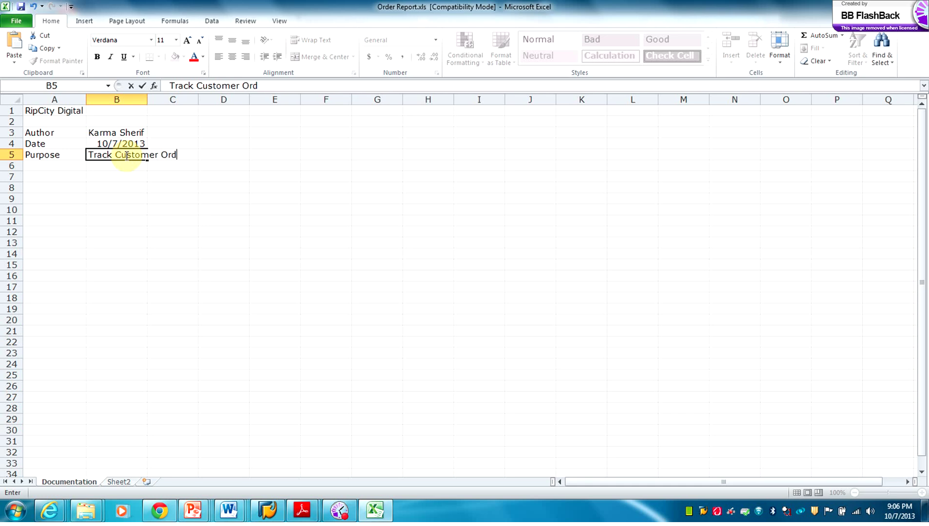
pyautogui.write('ers for RipCi')
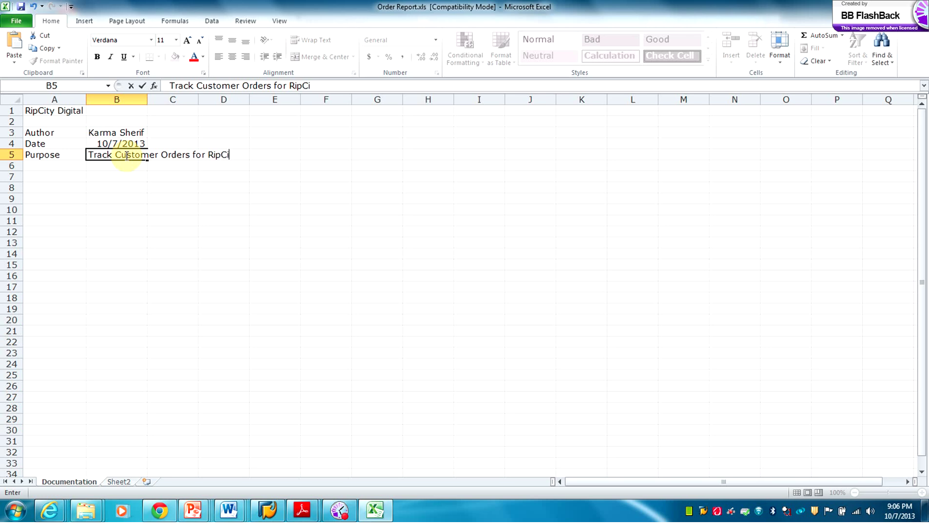
pyautogui.write('ty Digital')
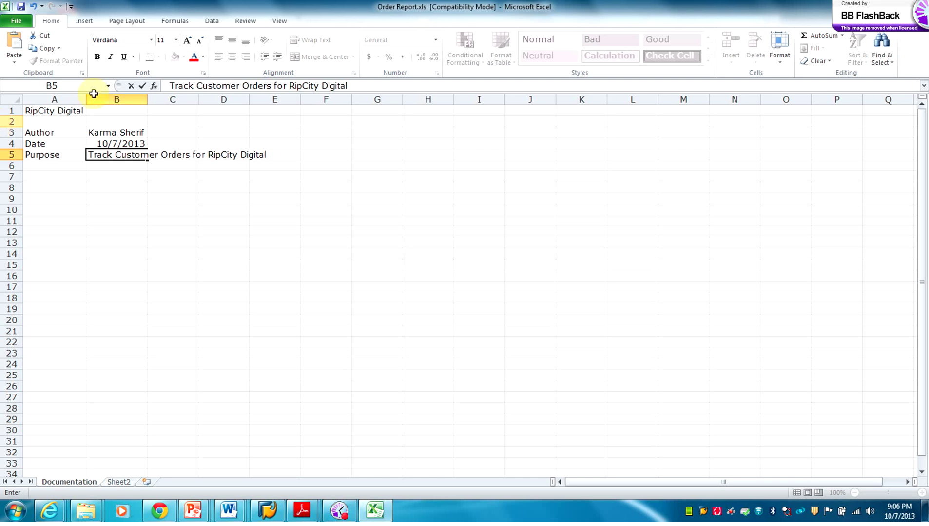
pyautogui.click(145, 100)
pyautogui.doubleClick(146, 99)
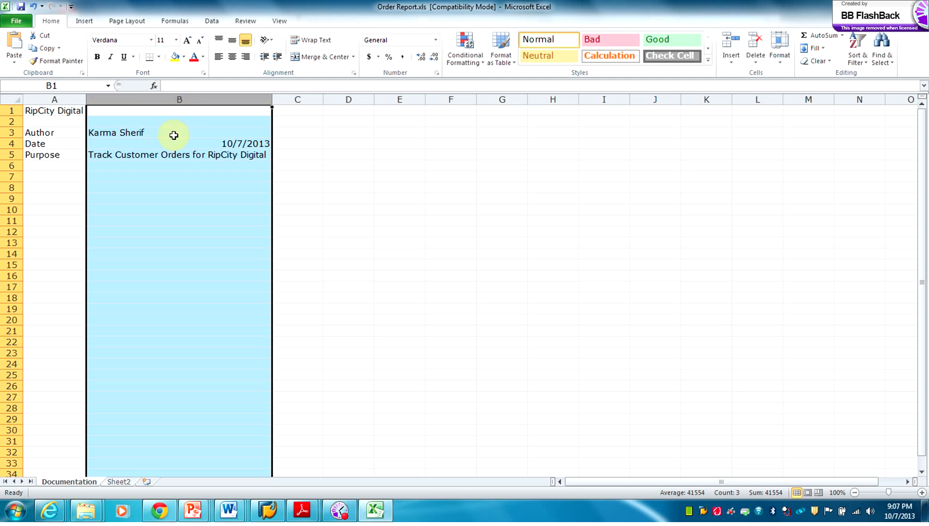
# Step: Left-align the date in cell B4 of the Documentation worksheet
pyautogui.click(244, 144)
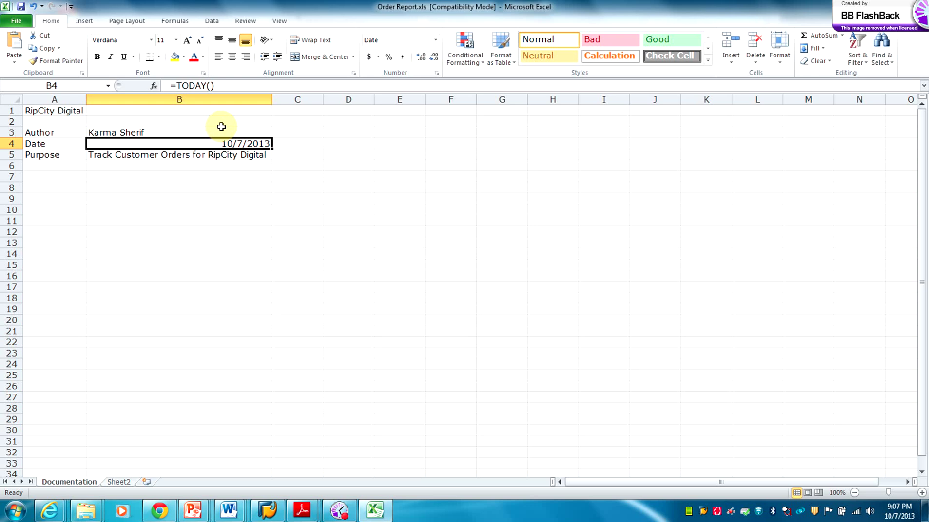
pyautogui.click(220, 58)
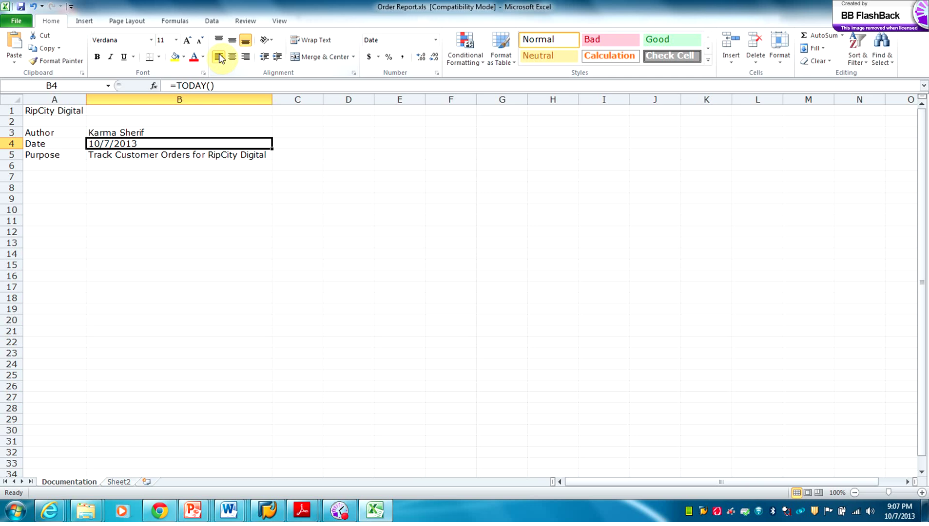
pyautogui.click(343, 514)
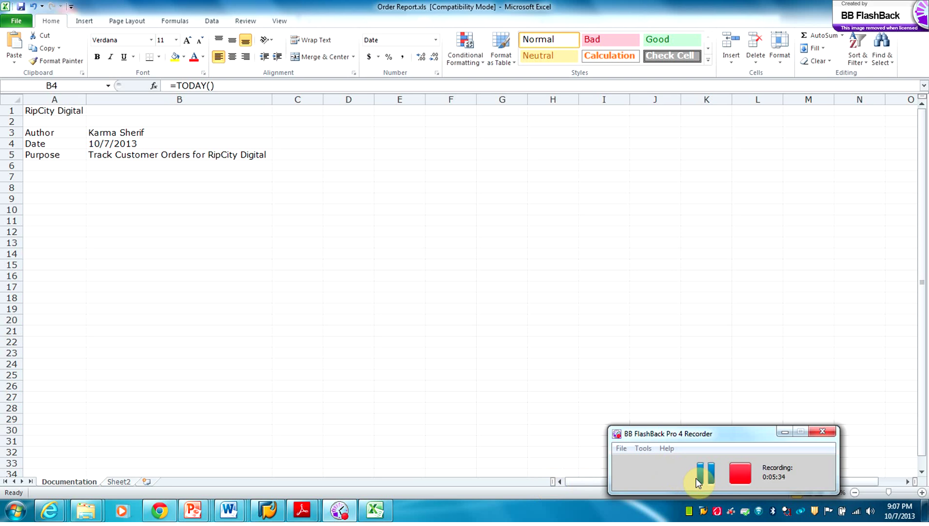
pyautogui.click(783, 432)
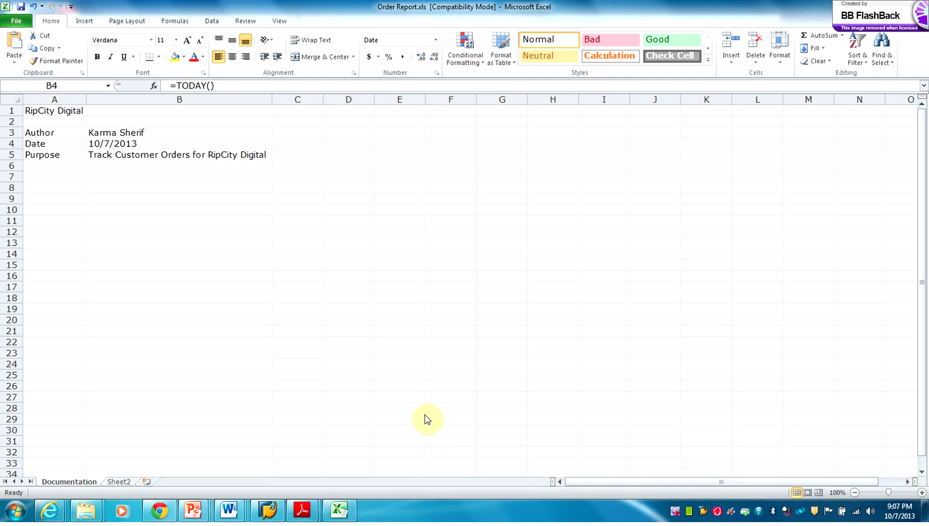
# Step: Rename the Sheet2 worksheet as Customer Orders
pyautogui.click(120, 482)
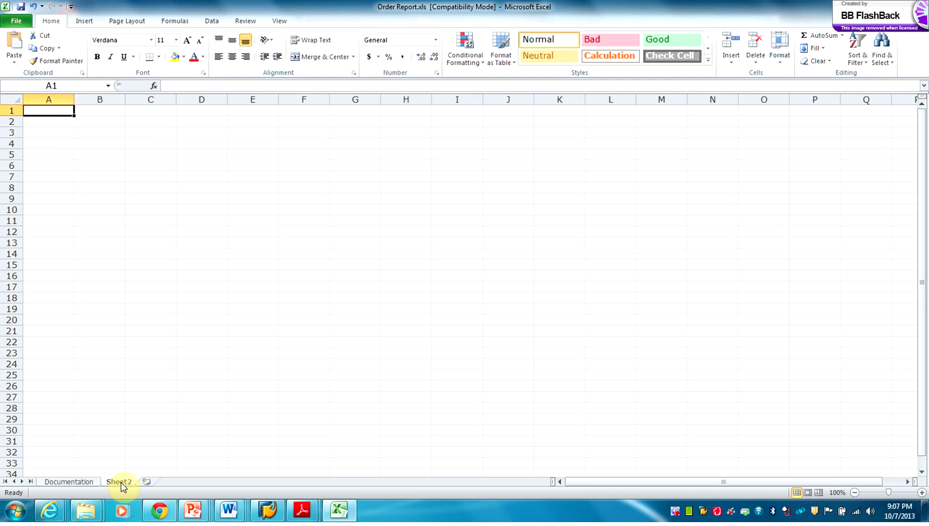
pyautogui.doubleClick(121, 482)
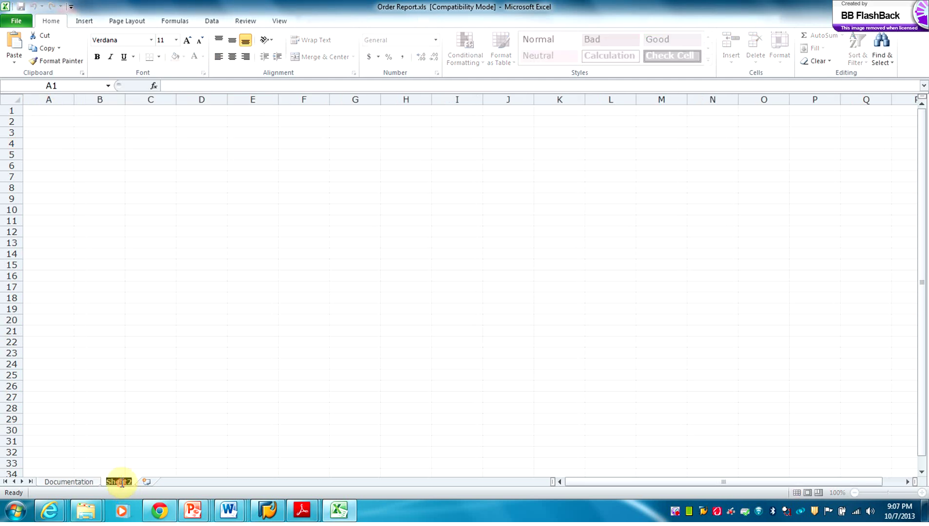
pyautogui.write('C')
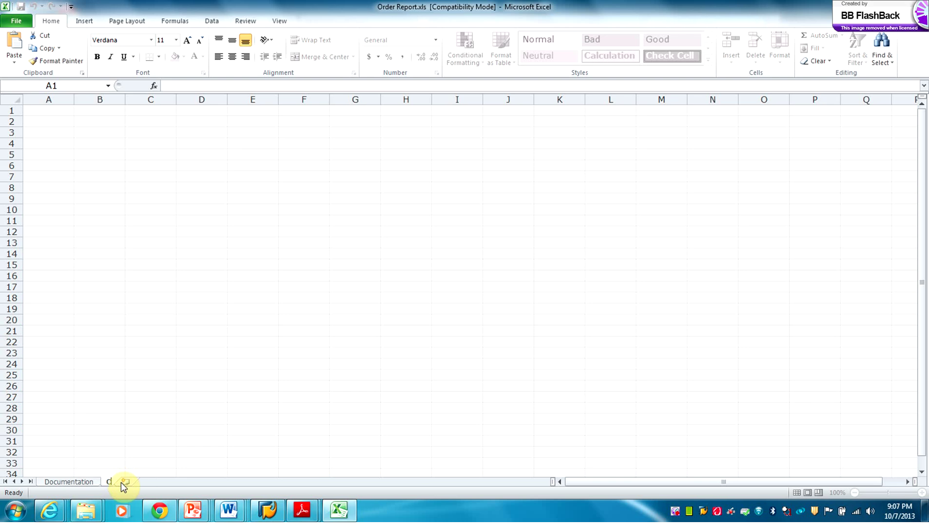
pyautogui.write('ustomer Orders')
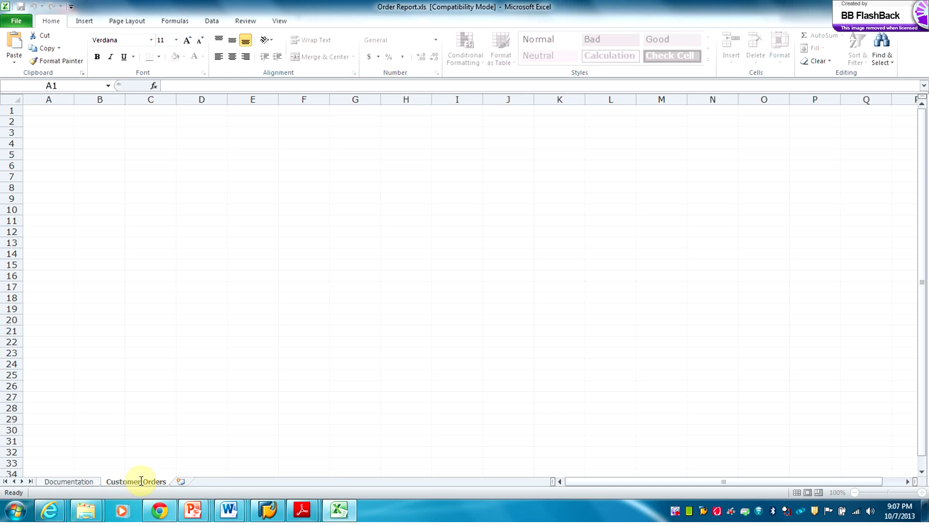
pyautogui.press('Return')
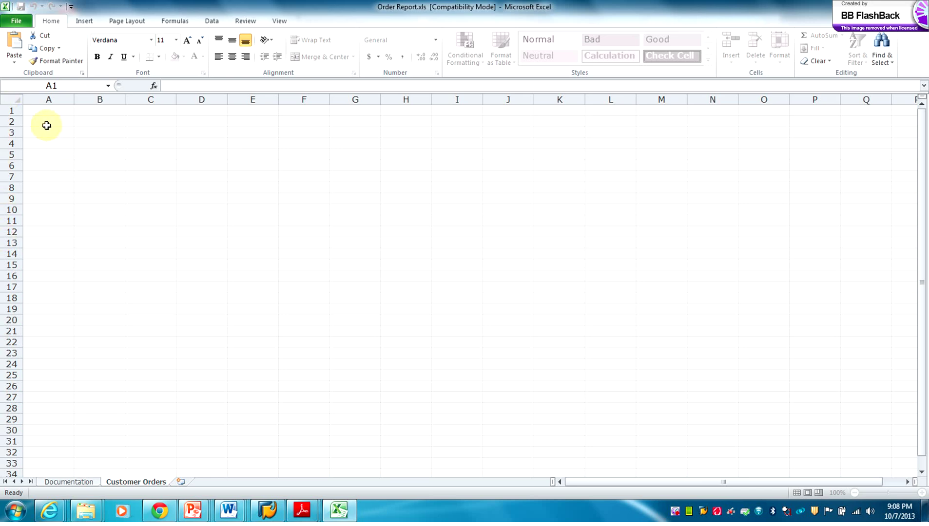
# Step: Link cell A1 of the Customer Orders worksheet to the company name with =Documentation!A1 and autofit column A
pyautogui.click(78, 482)
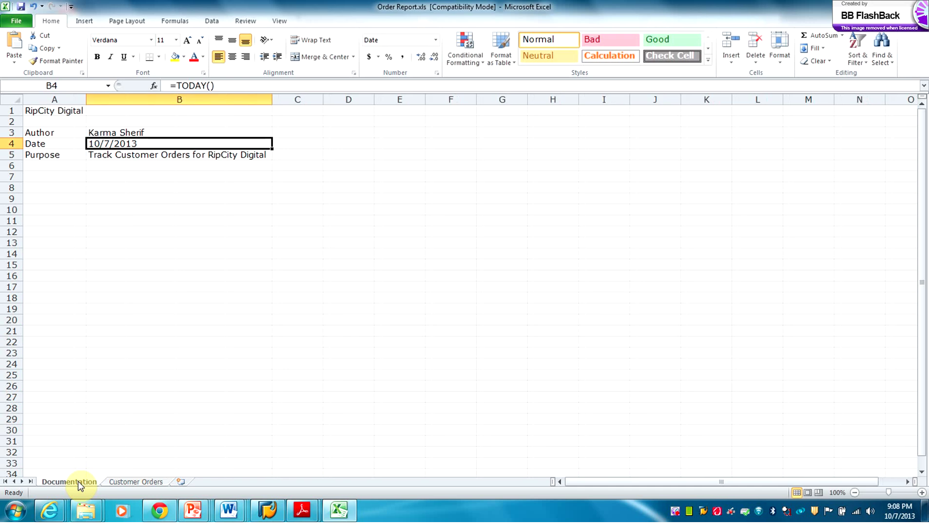
pyautogui.click(125, 481)
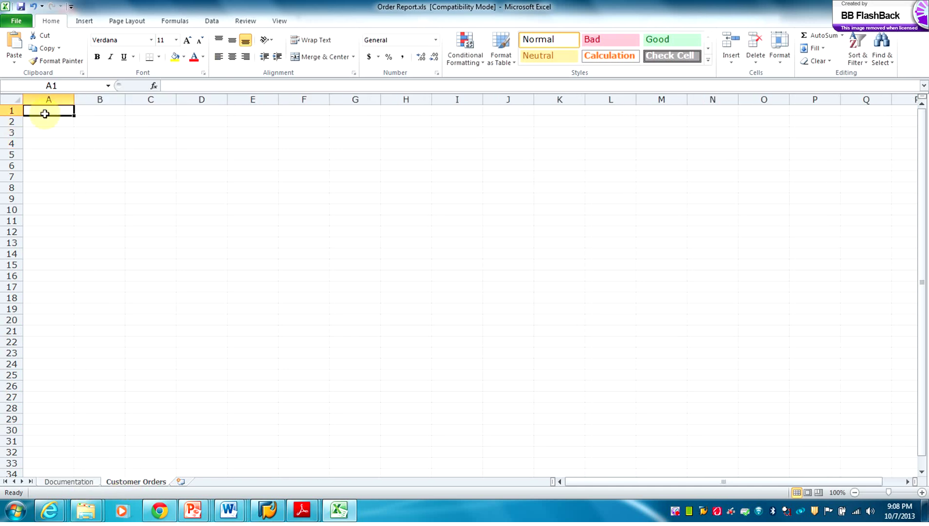
pyautogui.write('=')
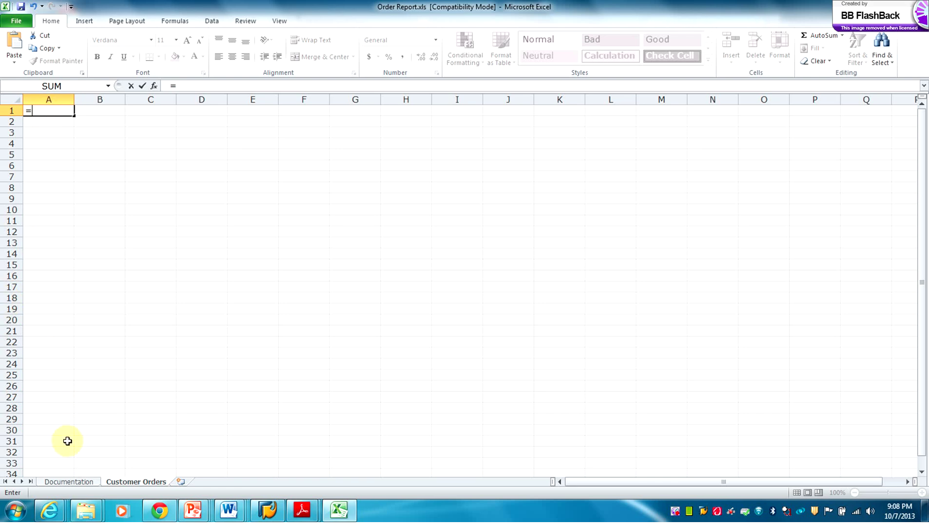
pyautogui.click(68, 482)
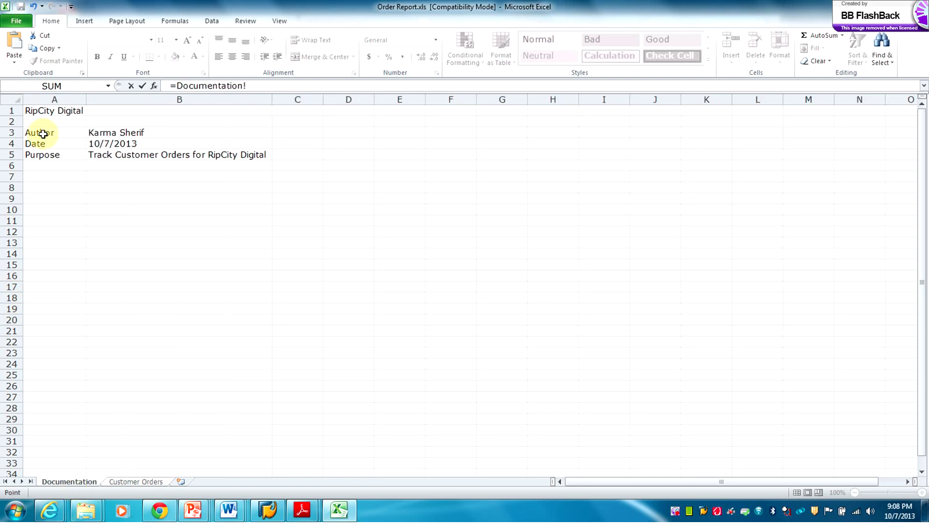
pyautogui.click(48, 109)
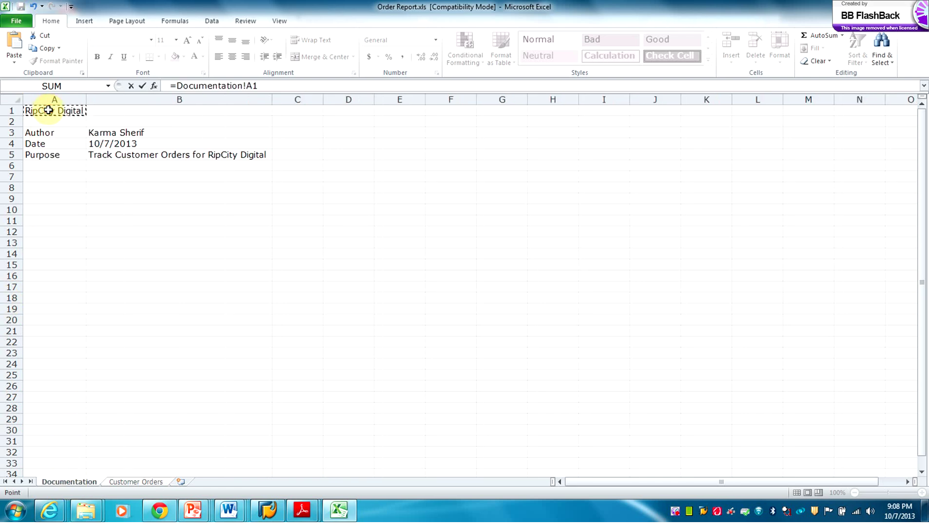
pyautogui.press('Return')
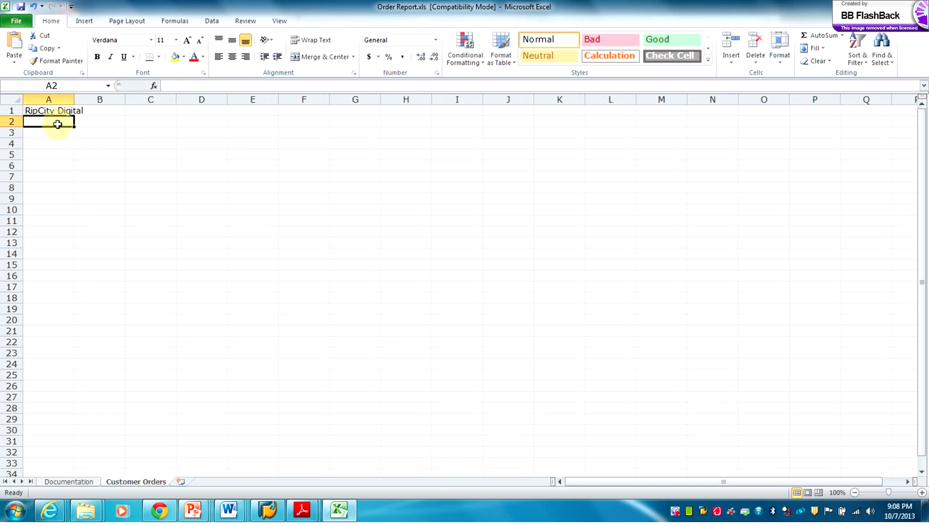
pyautogui.doubleClick(74, 99)
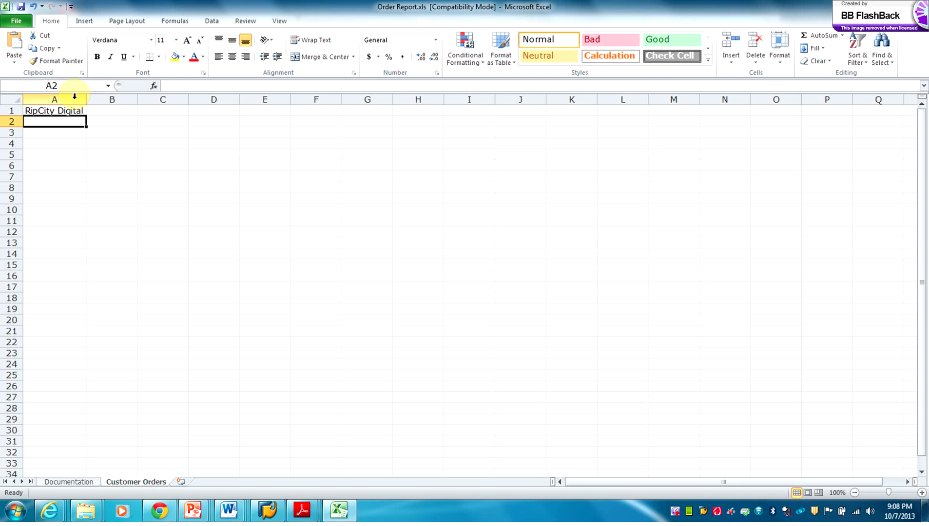
# Step: Enter the title "Customer Orders Report" in cell A3 of the Customer Orders worksheet
pyautogui.click(53, 131)
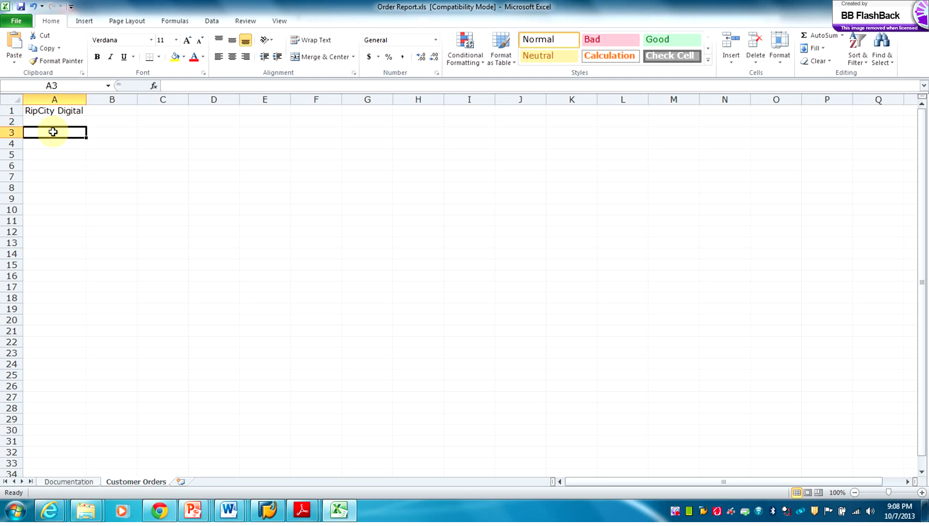
pyautogui.write('C')
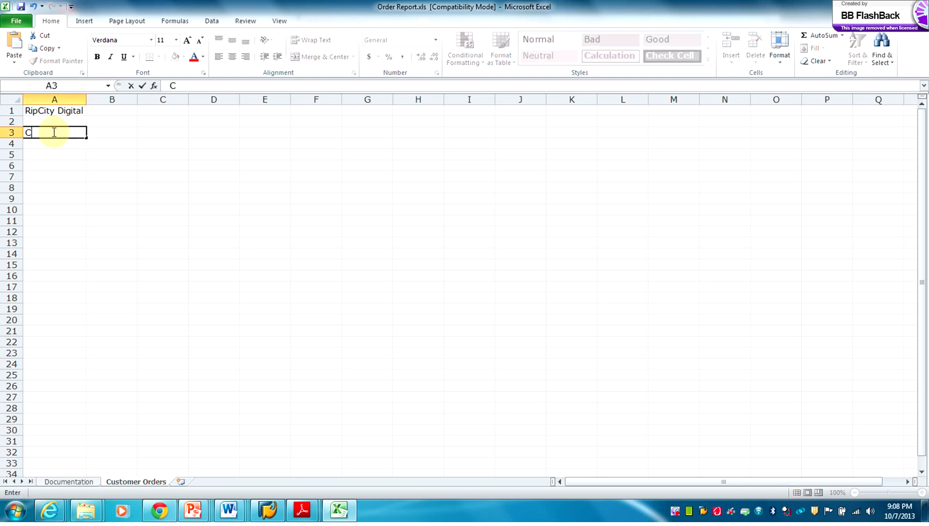
pyautogui.write('ustomer Orders ')
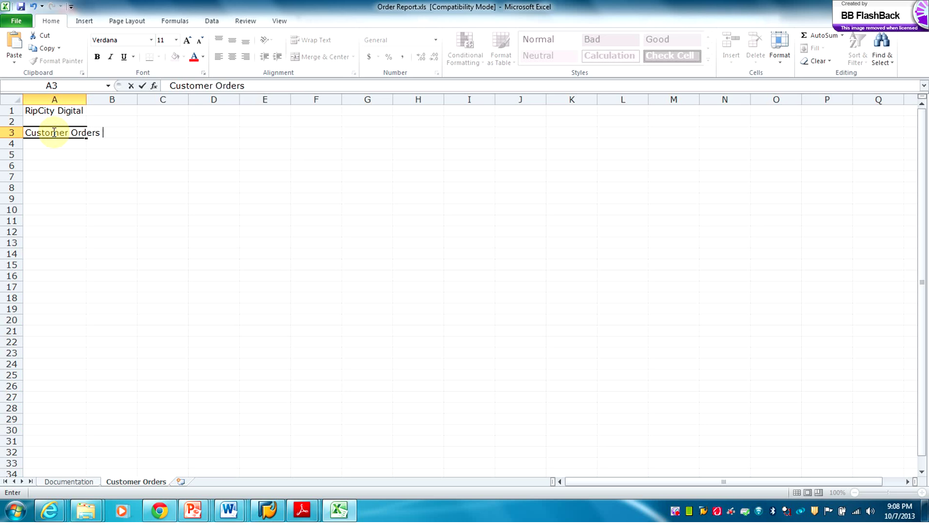
pyautogui.write('Report')
# Step: Enter the period "March 27 to April 17, 2013" in cell A4 and autofit column A to its contents
pyautogui.click(46, 145)
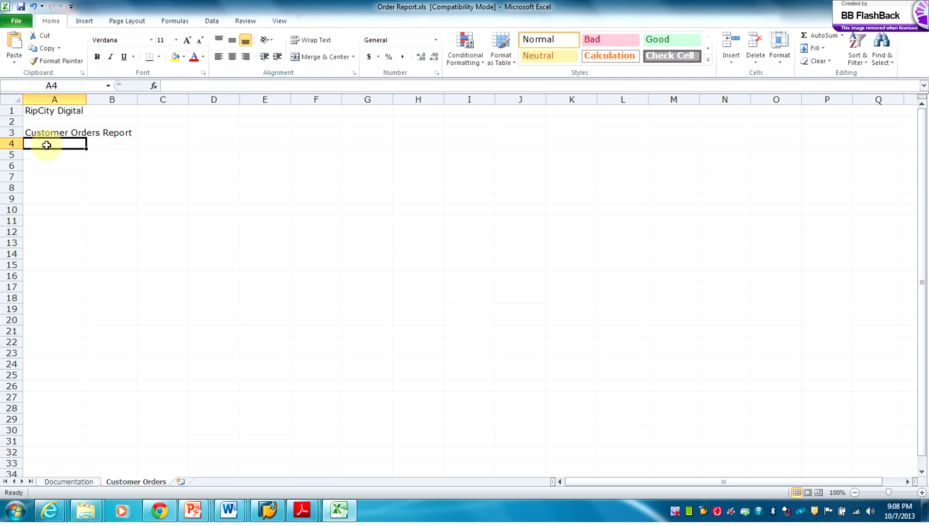
pyautogui.write('Ma')
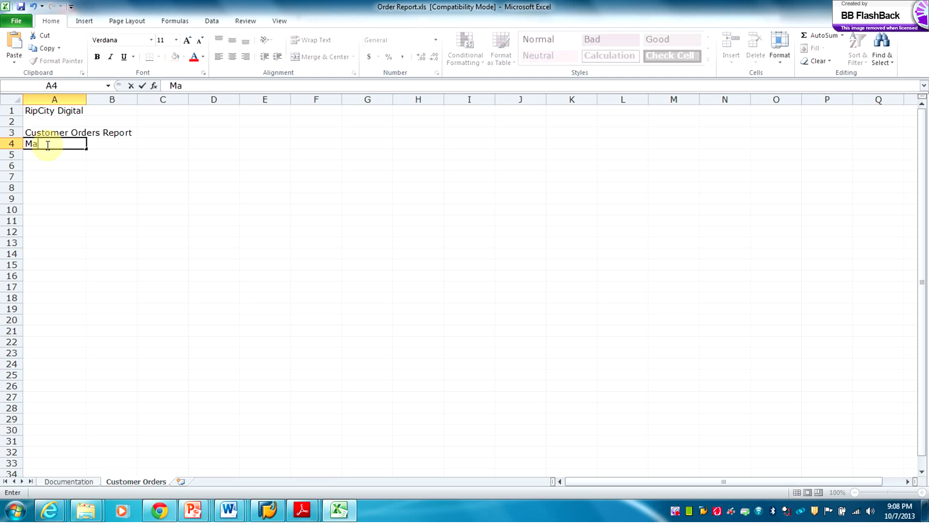
pyautogui.write('rch 27 to April 17')
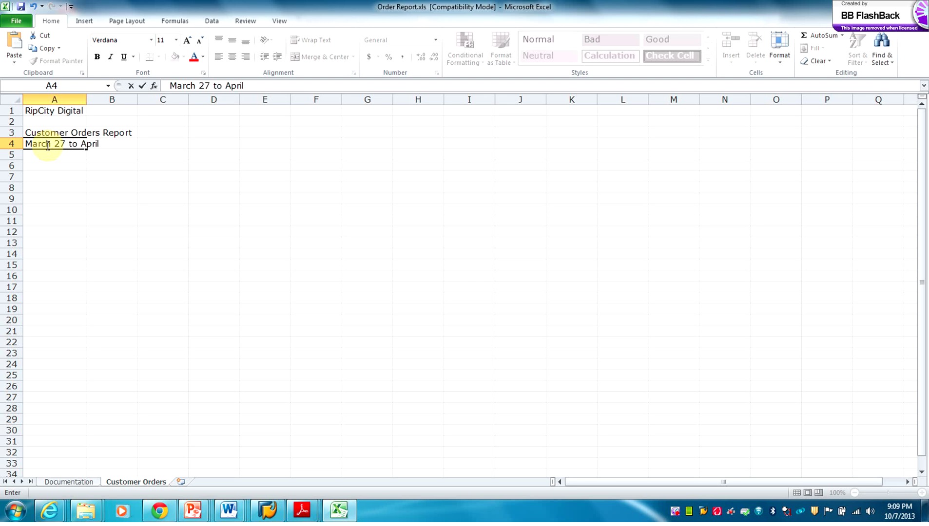
pyautogui.write(', 2013')
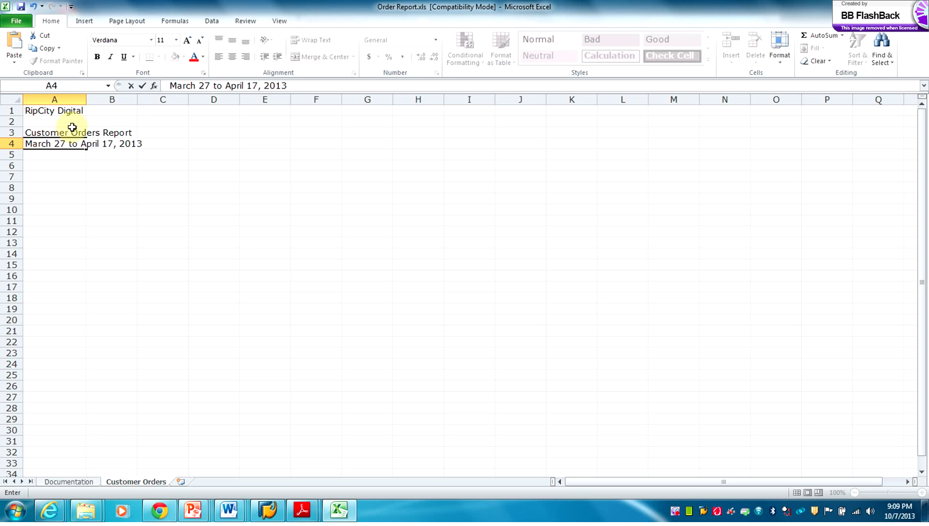
pyautogui.doubleClick(86, 100)
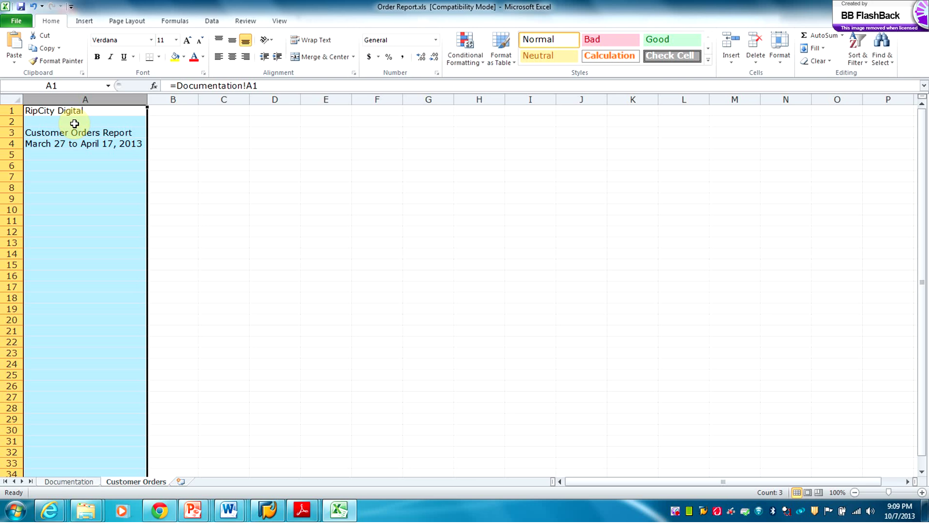
# Step: Enter the column headings Date, Last and First in cells A5, B5 and C5
pyautogui.click(63, 156)
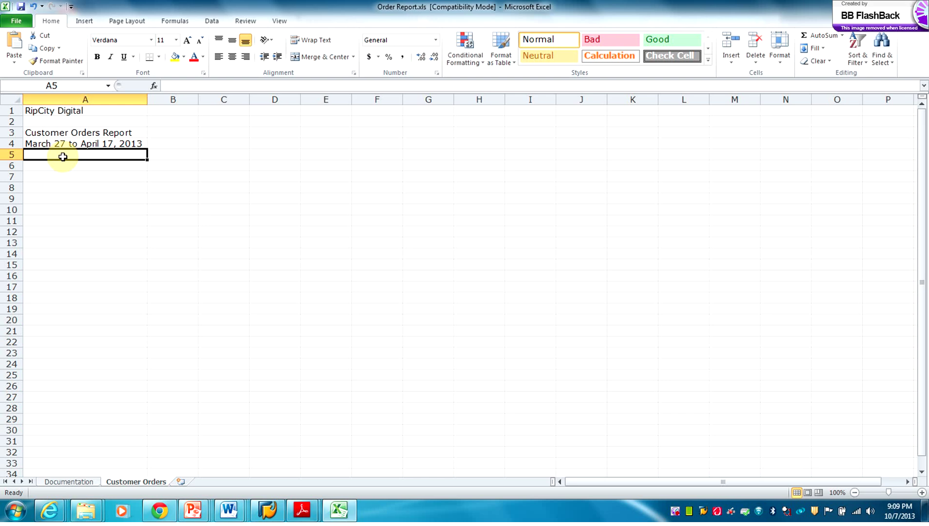
pyautogui.write('Date')
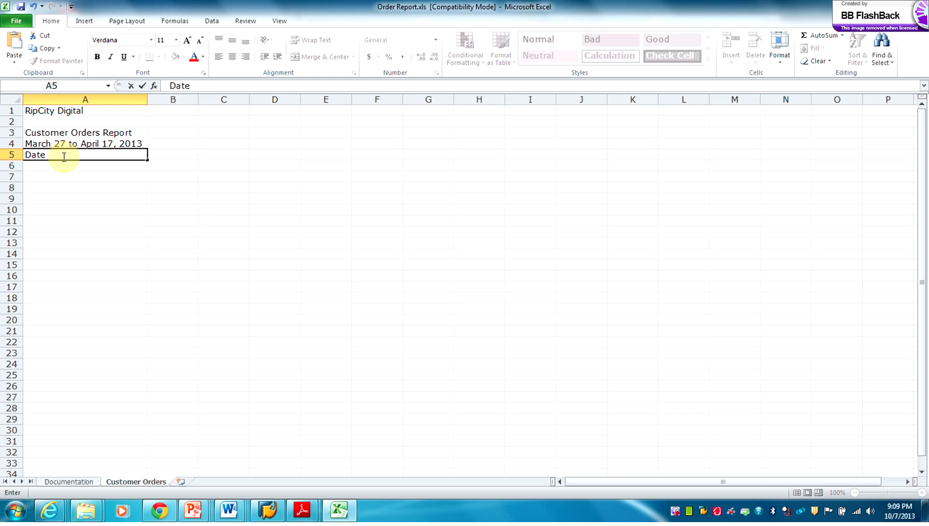
pyautogui.press('Tab')
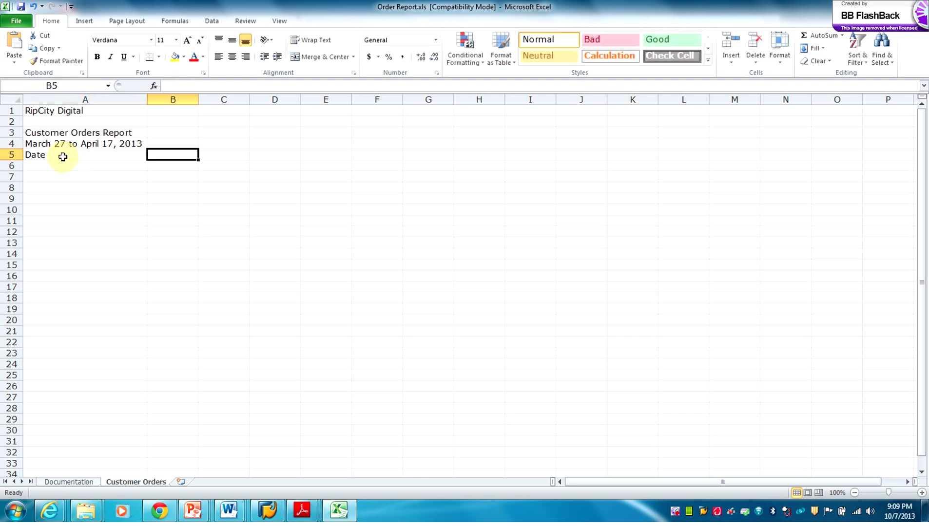
pyautogui.write('Last')
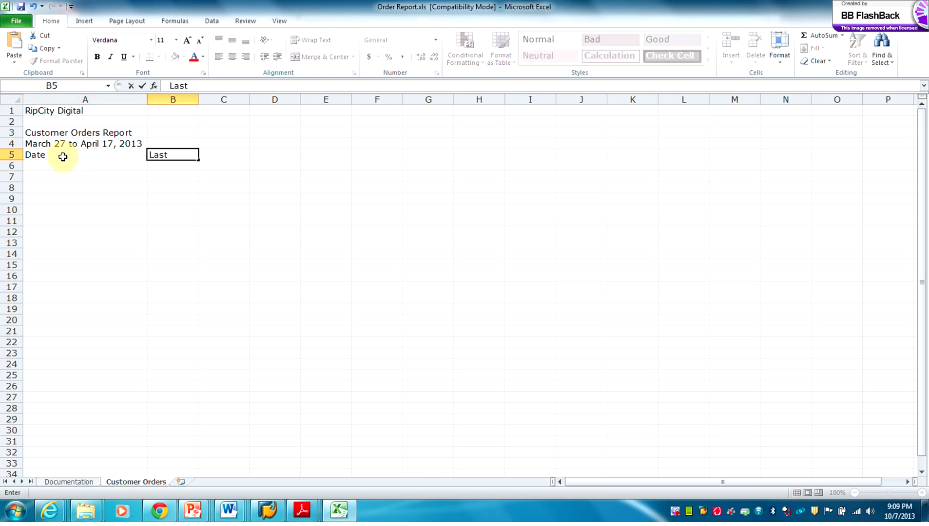
pyautogui.press('Tab')
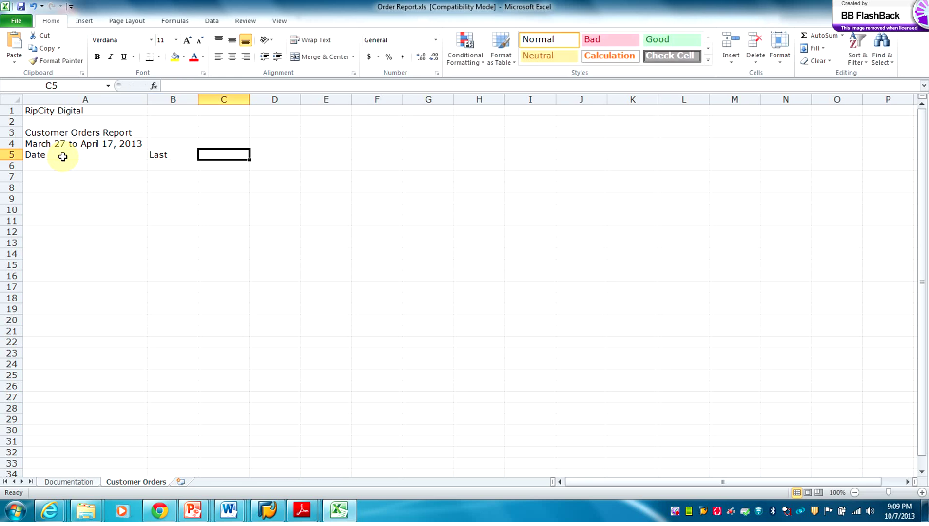
pyautogui.write('Fi')
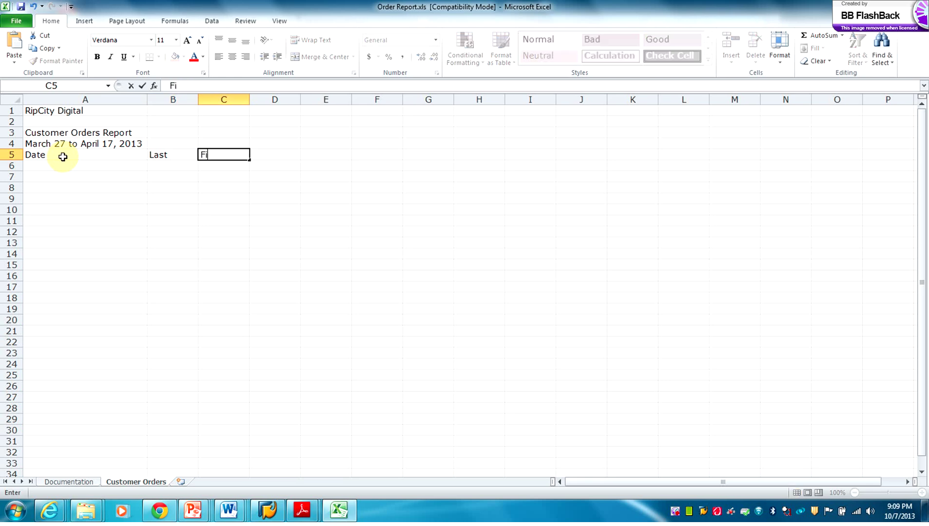
pyautogui.write('rst')
pyautogui.press('Tab')
# Step: Enter the column headings Address, Phone and DVDs in cells D5, E5 and F5
pyautogui.write('Address')
pyautogui.press('Tab')
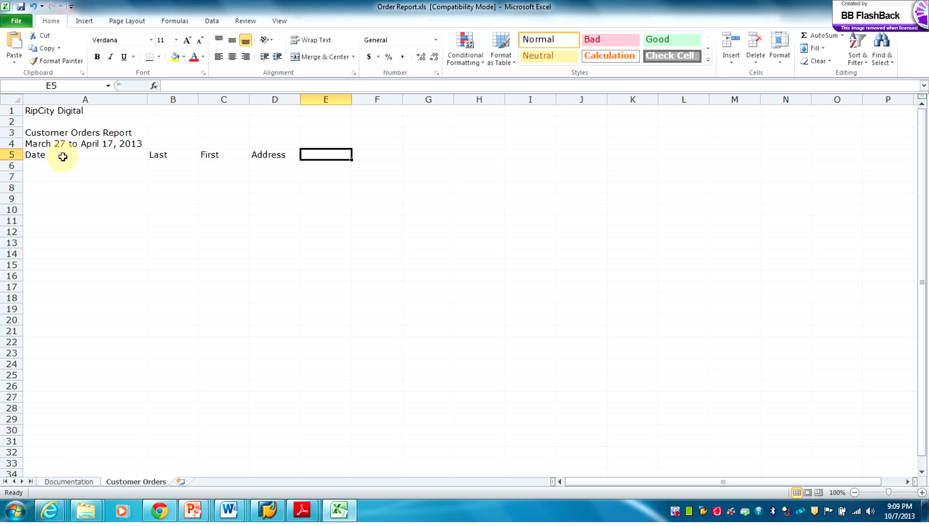
pyautogui.write('Ph')
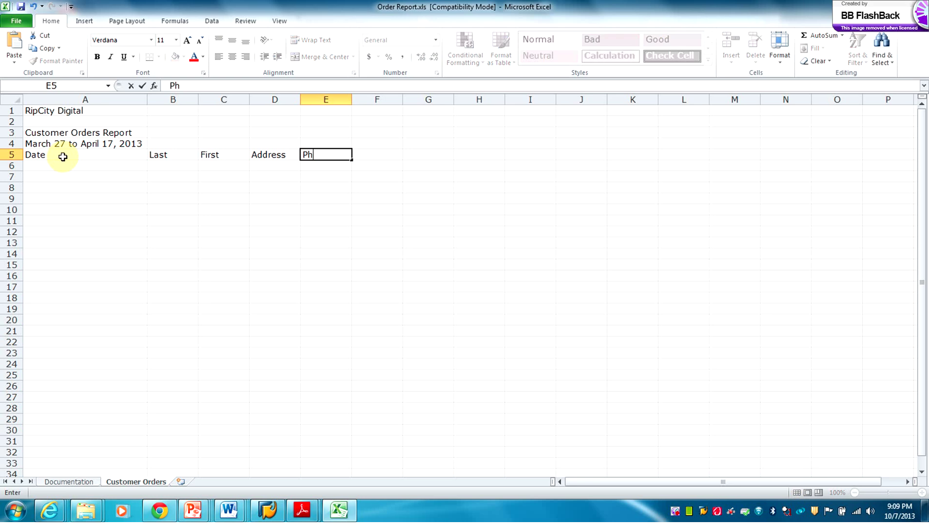
pyautogui.write('one')
pyautogui.press('Tab')
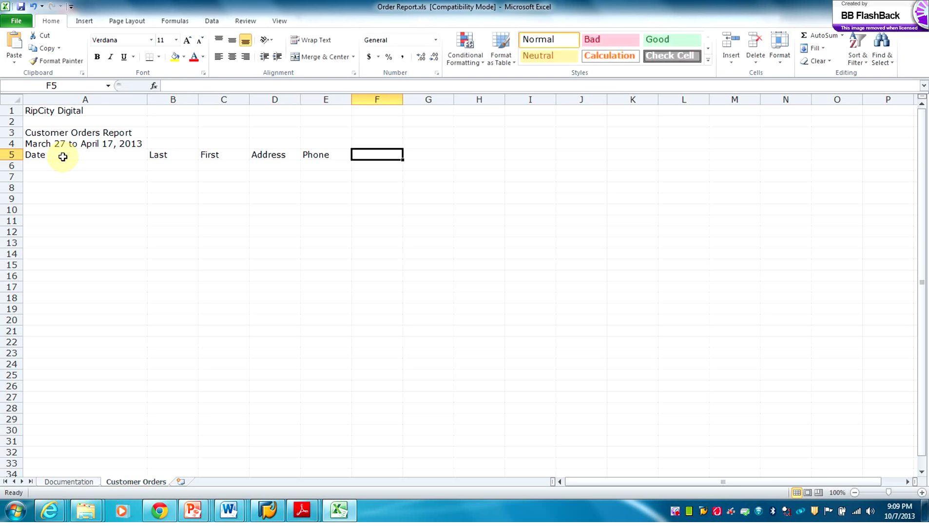
pyautogui.write('DVDs')
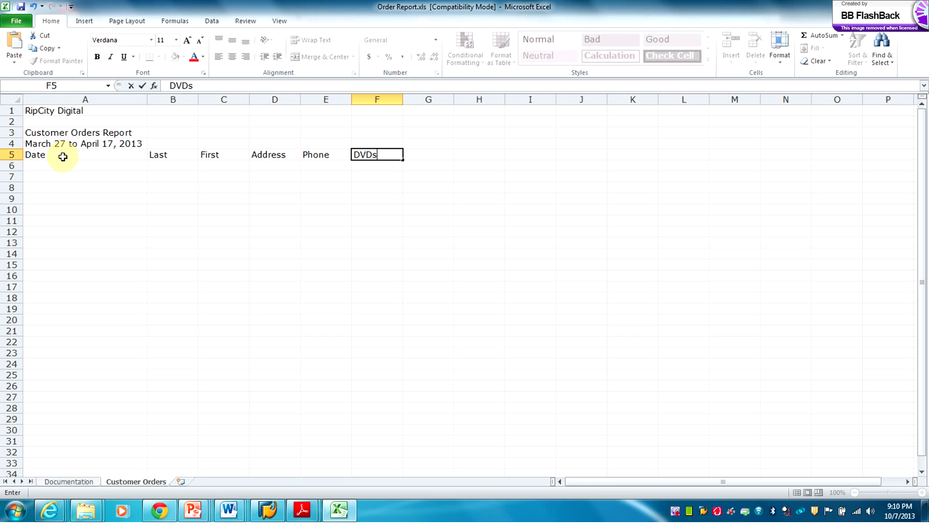
pyautogui.press('Tab')
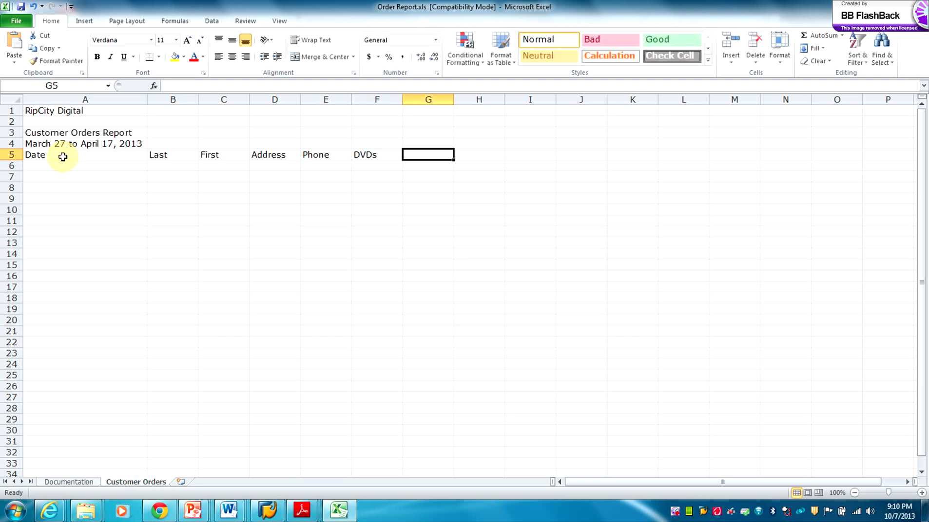
# Step: Enter the column heading "Price per DVD" in cell G5, with a line break before "DVD"
pyautogui.write('Price')
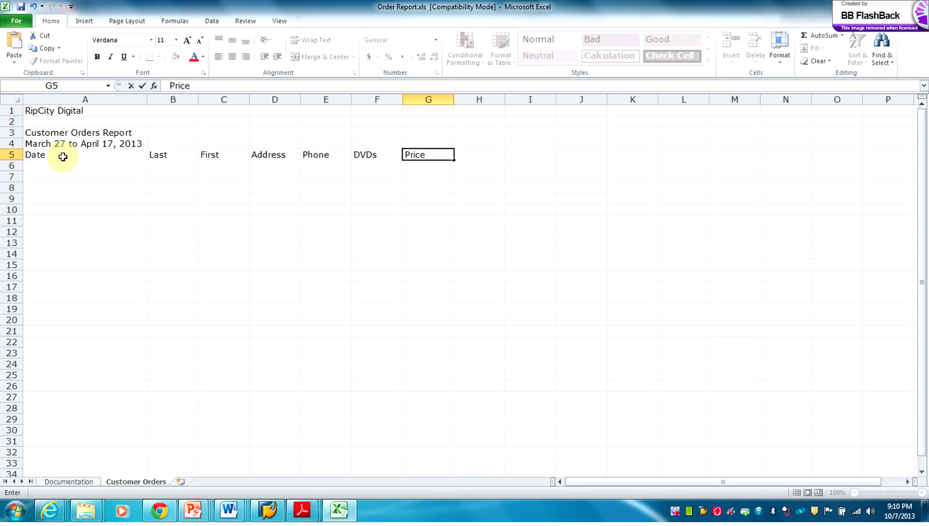
pyautogui.write(' per')
pyautogui.hotkey('alt', 'Return')
pyautogui.write('DVD')
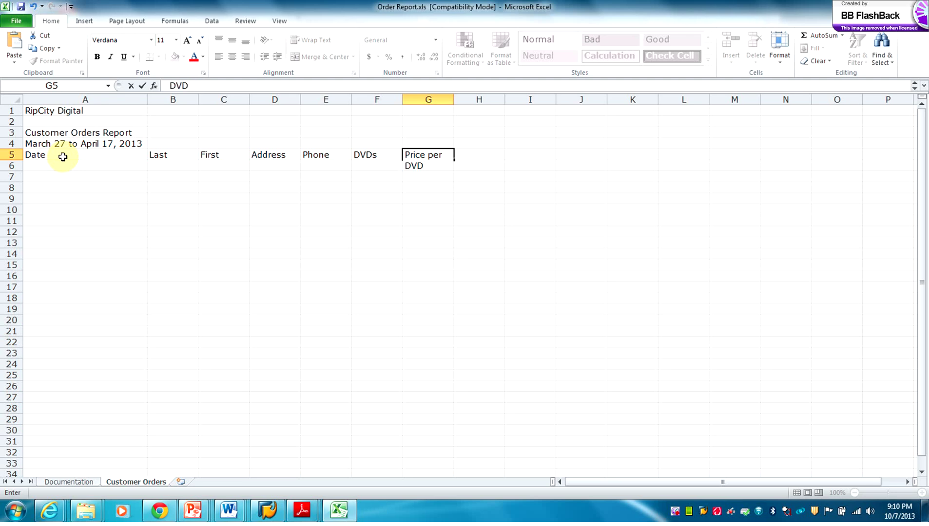
pyautogui.press('Tab')
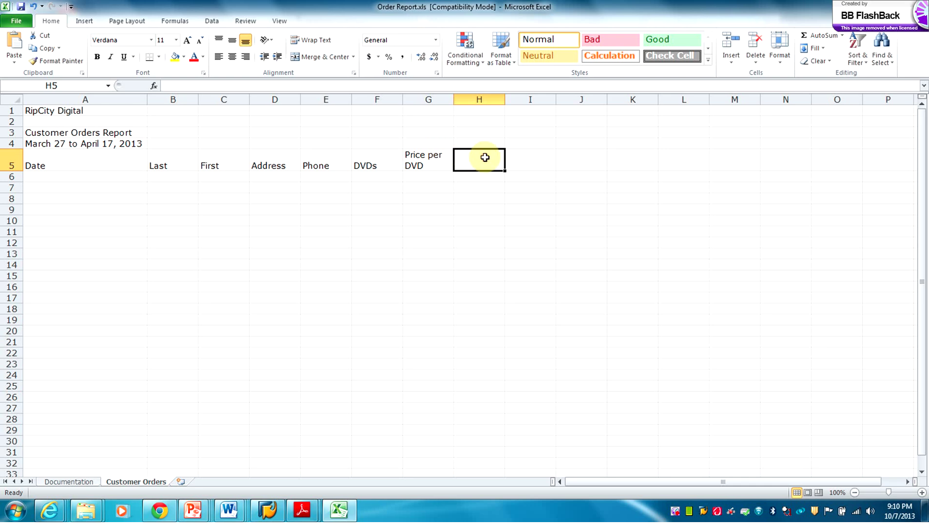
# Step: Enter the column heading "Shipping Charge" in cell H5, with a line break between the two words
pyautogui.write('Sh')
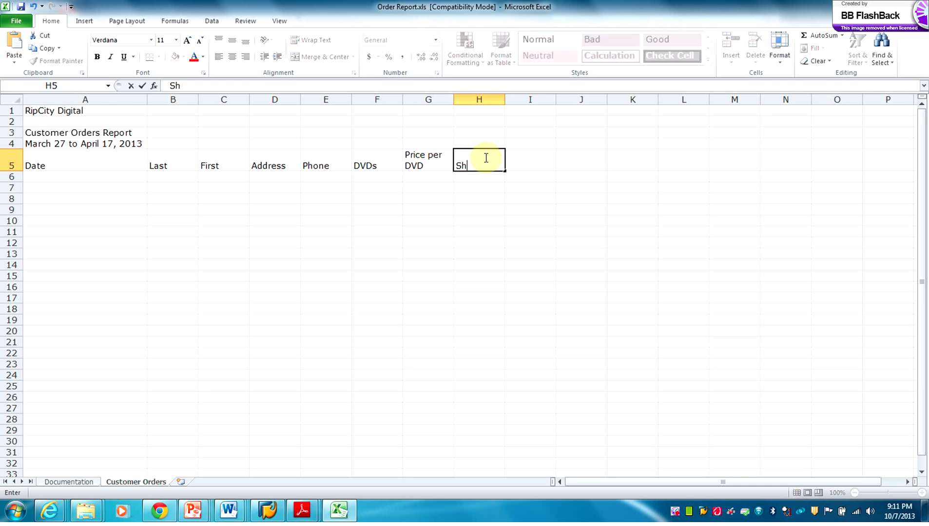
pyautogui.write('ipping')
pyautogui.hotkey('alt', 'Return')
pyautogui.write('Charge')
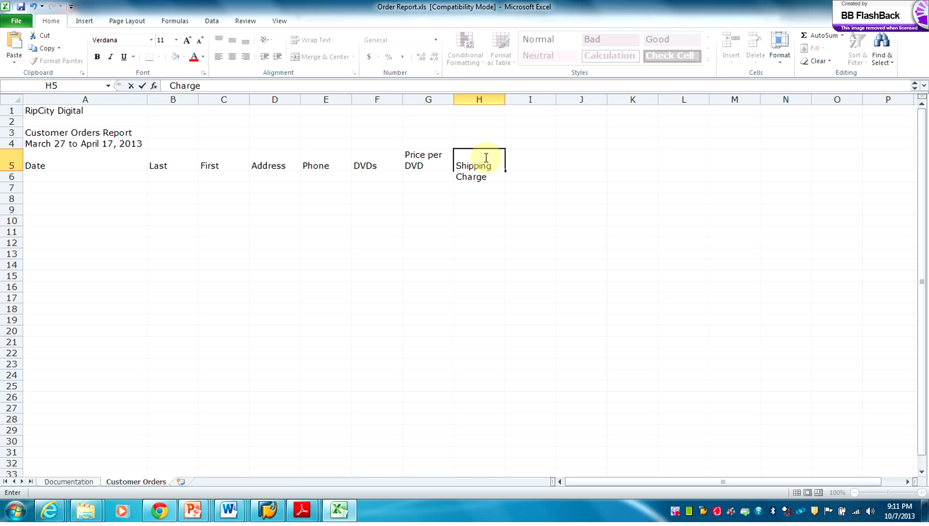
pyautogui.press('Return')
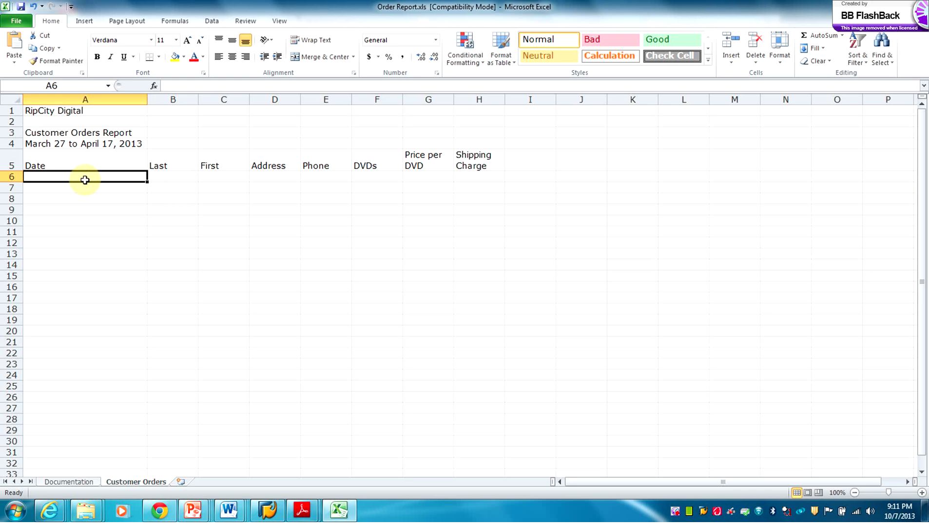
# Step: Enter the order date 3/27/2013 followed by the customer's last and first name in cell A6
pyautogui.write('3')
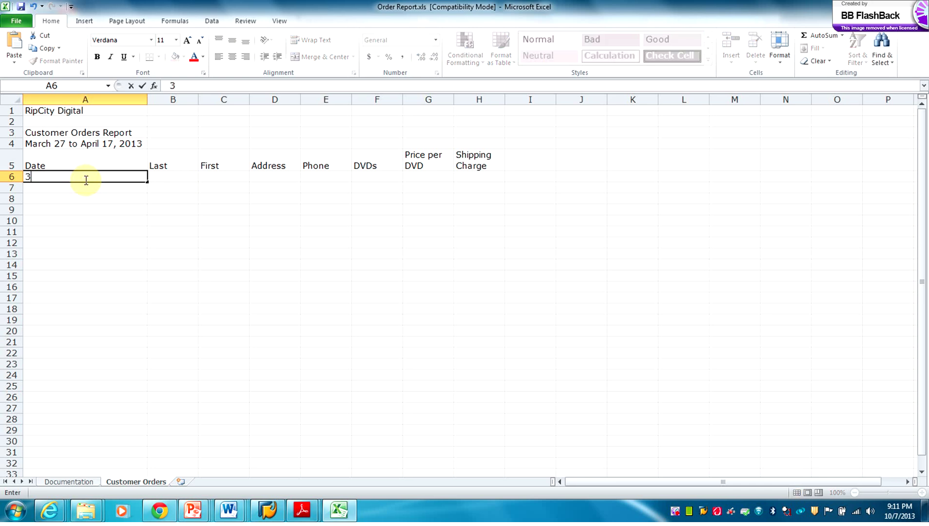
pyautogui.write('/27/2013')
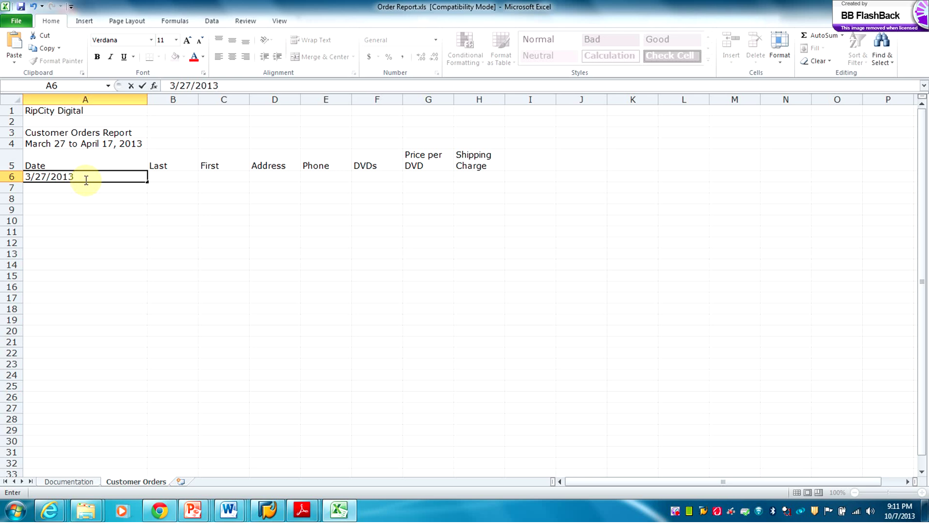
pyautogui.write('FLEMMING ')
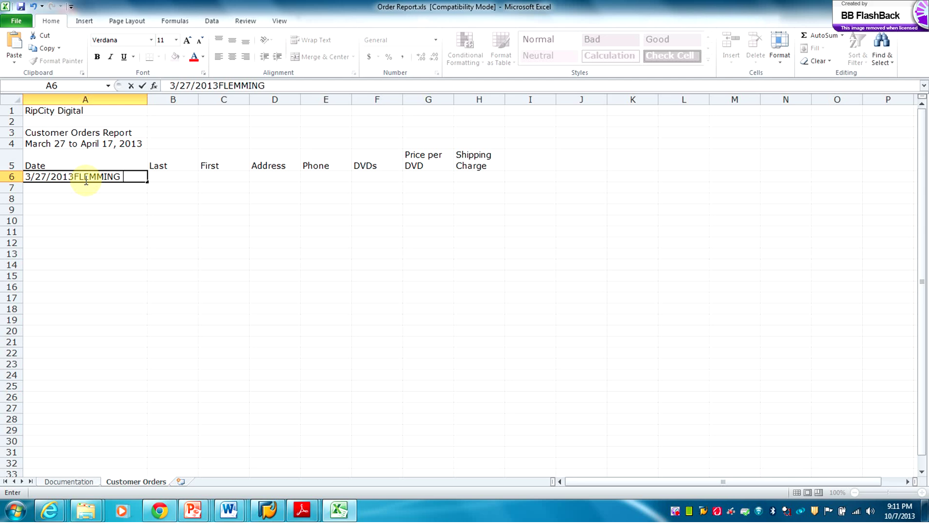
pyautogui.write('dORIS')
pyautogui.press('Tab')
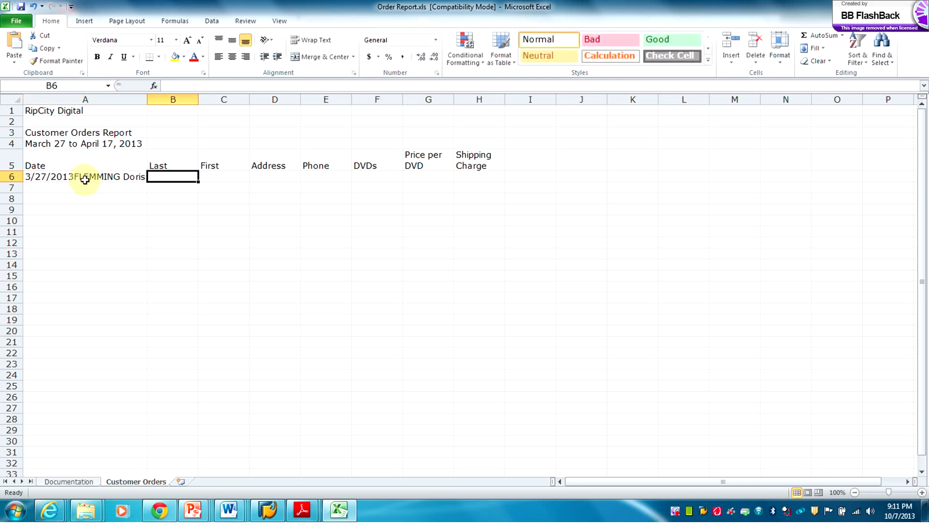
# Step: Move the customer's full name out of date cell A6 into cell B6
pyautogui.click(85, 179)
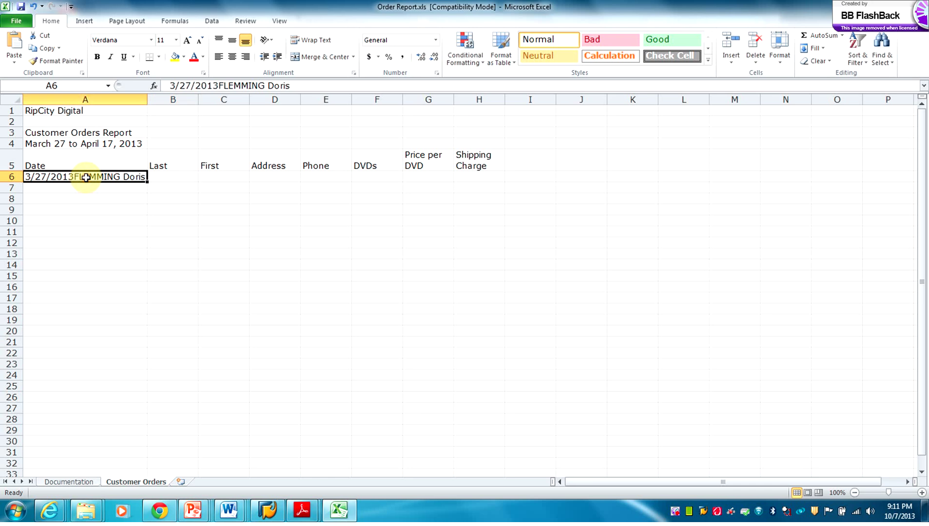
pyautogui.moveTo(219, 83); pyautogui.dragTo(302, 82)
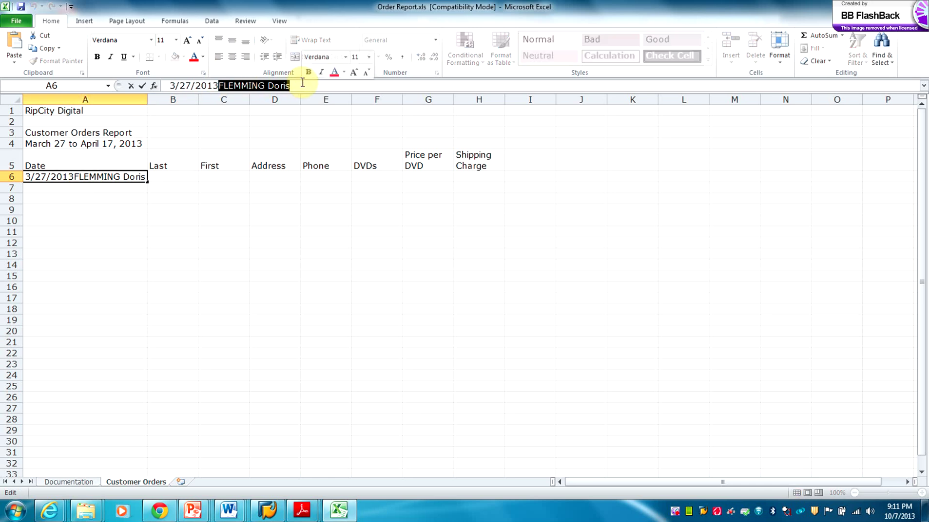
pyautogui.hotkey('ctrl', 'x')
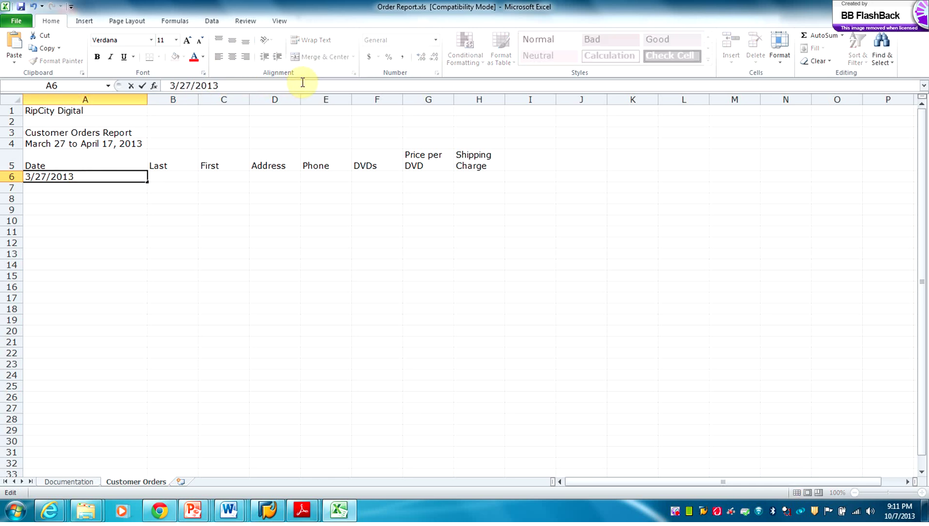
pyautogui.click(172, 175)
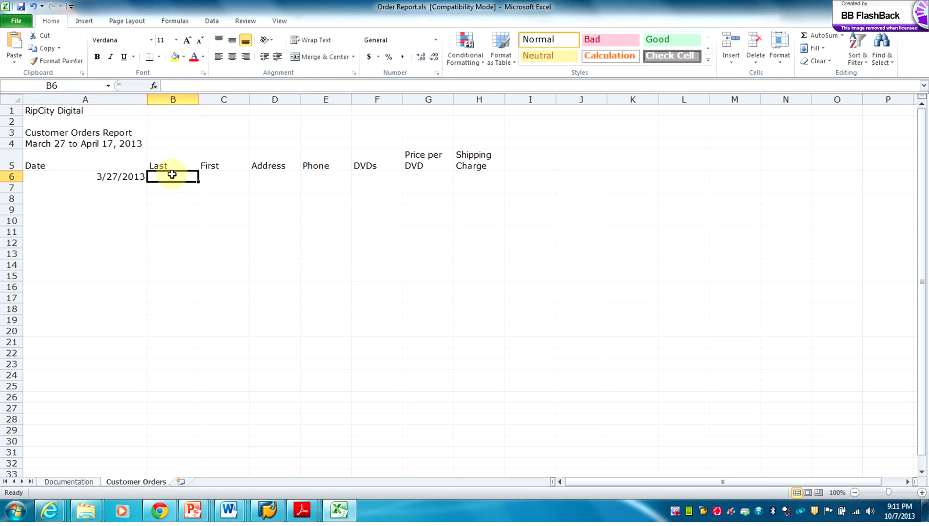
pyautogui.hotkey('ctrl', 'v')
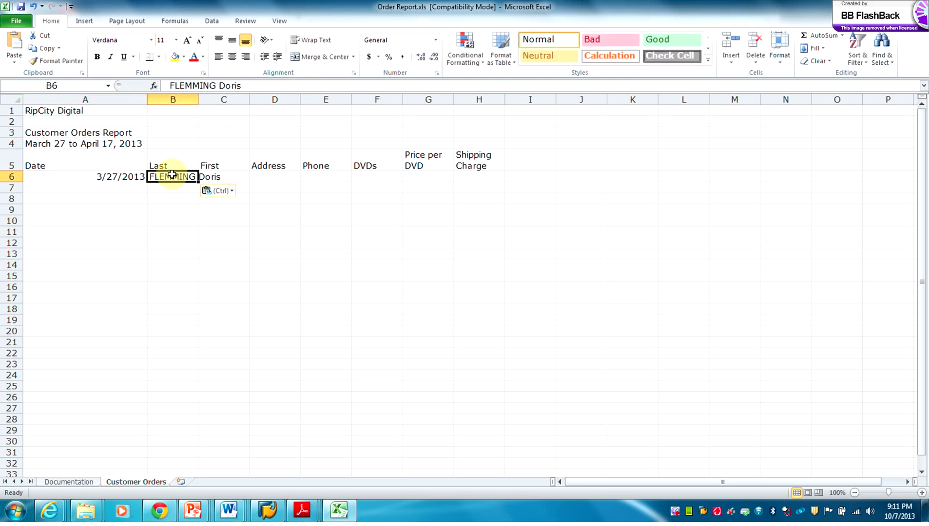
# Step: Move the customer's first name from cell B6 to cell C6, leaving only the last name in B6
pyautogui.doubleClick(221, 85)
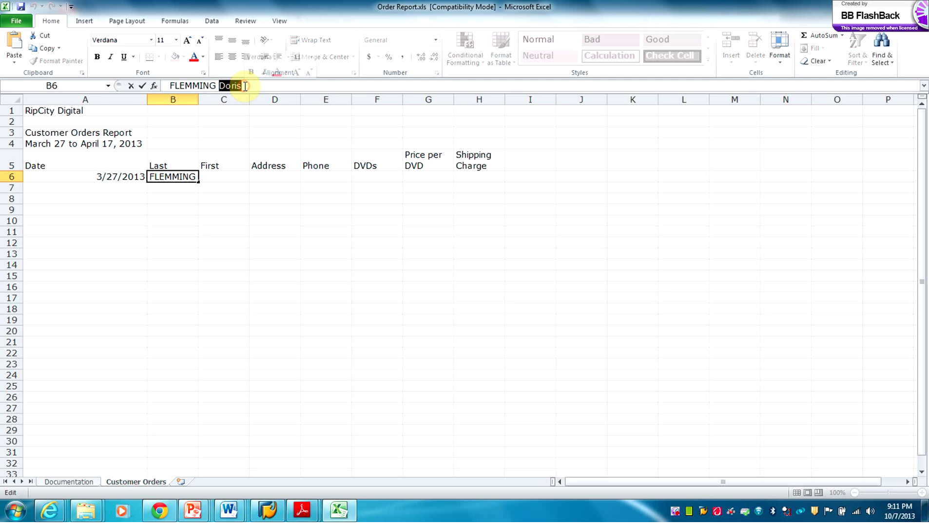
pyautogui.hotkey('ctrl', 'x')
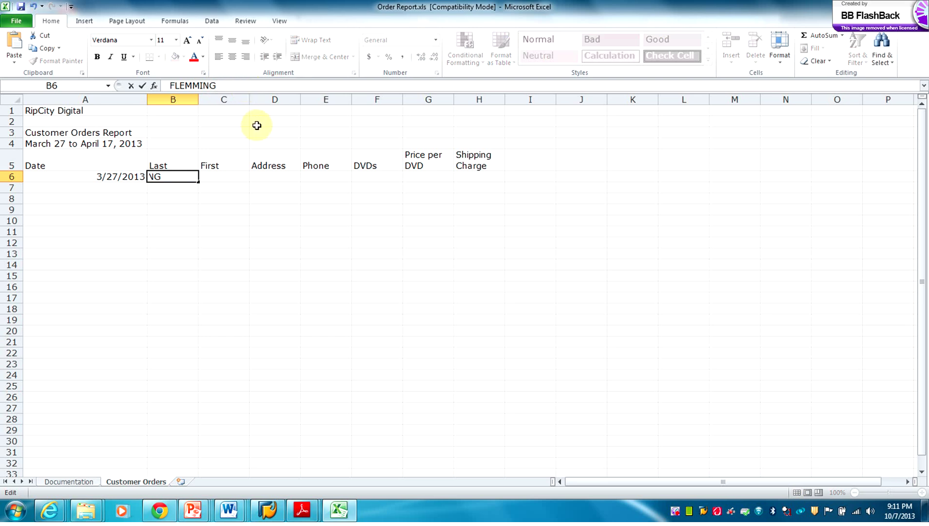
pyautogui.click(208, 181)
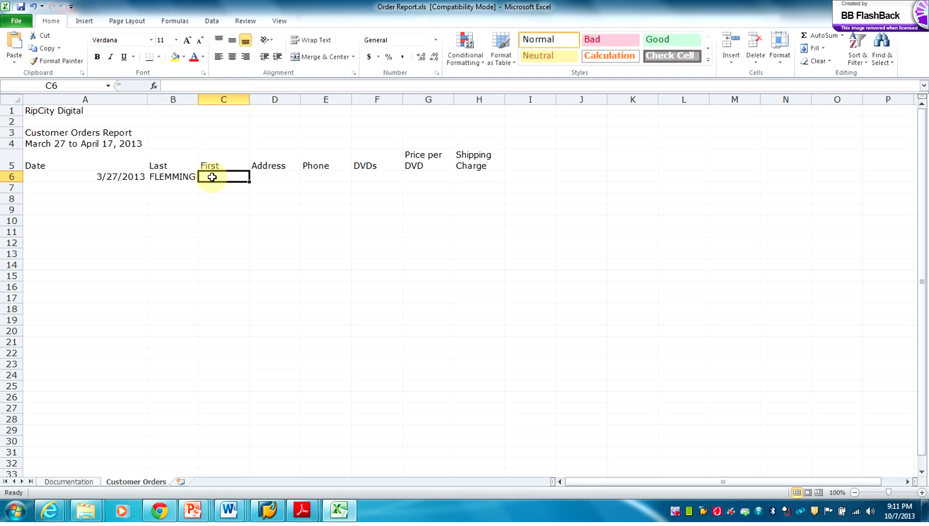
pyautogui.hotkey('ctrl', 'v')
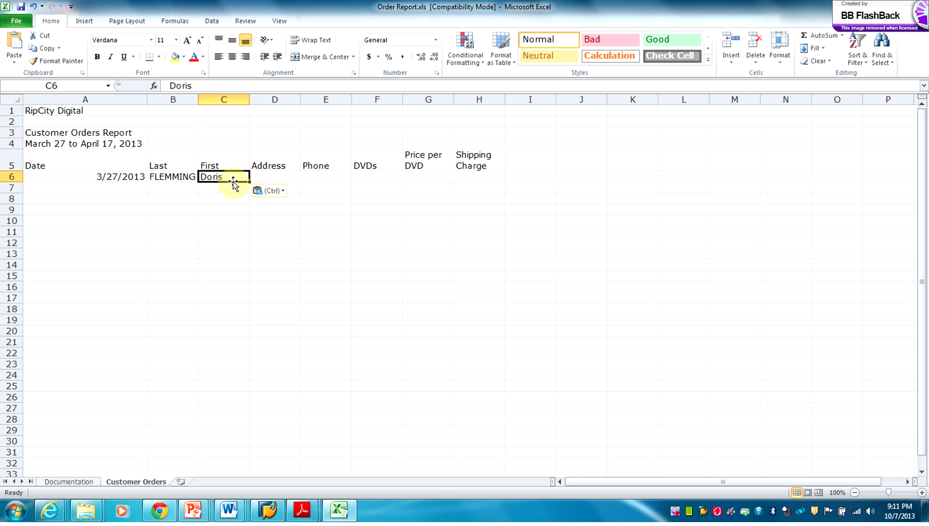
# Step: Correct the spelling and capitalization of the customer's last name in cell B6
pyautogui.click(180, 178)
pyautogui.moveTo(175, 85); pyautogui.dragTo(217, 86)
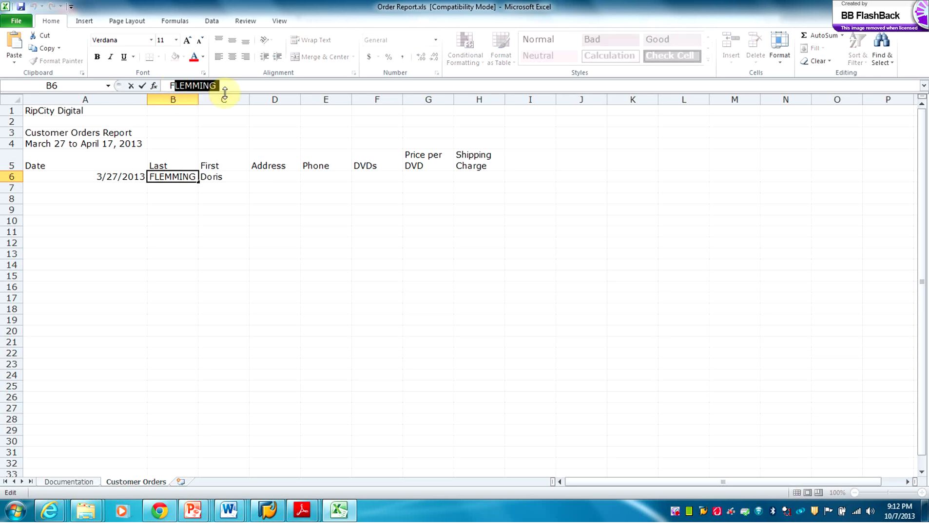
pyautogui.write('leming')
pyautogui.click(266, 173)
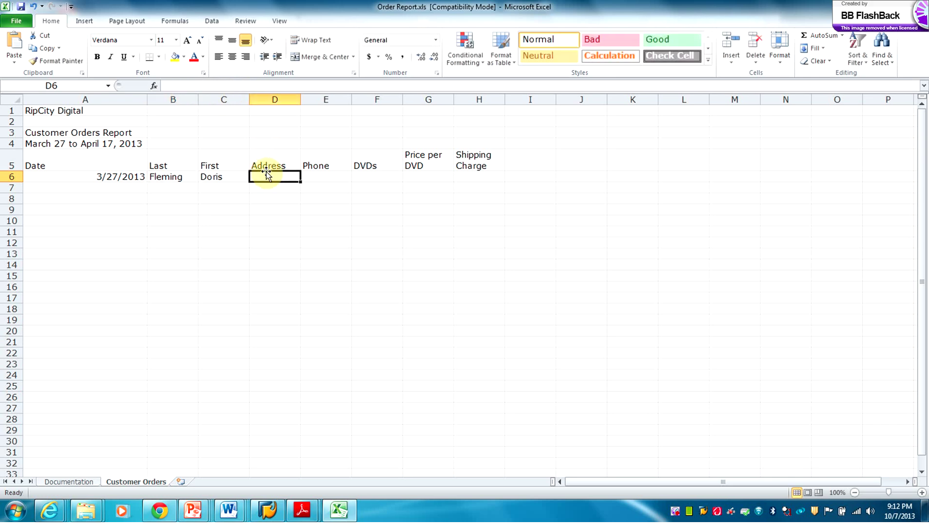
# Step: Enter the customer's address in cell D6, with a line break between the street and the city, state and ZIP code
pyautogui.write('25')
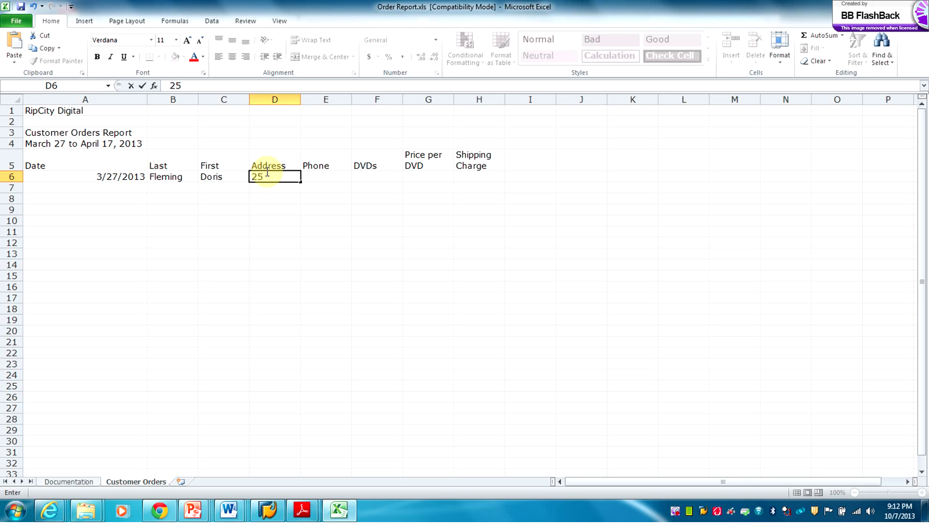
pyautogui.write(' lee St.')
pyautogui.hotkey('alt', 'Return')
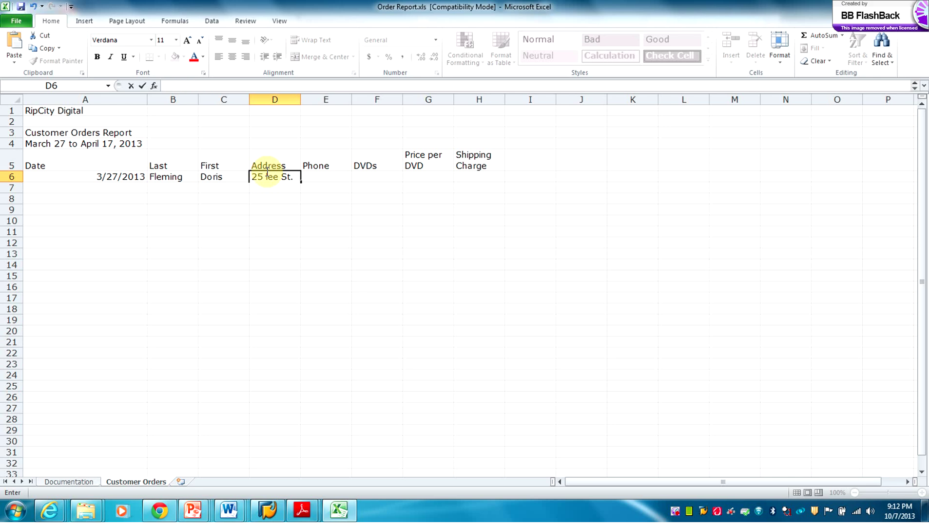
pyautogui.write('Bedford, VA')
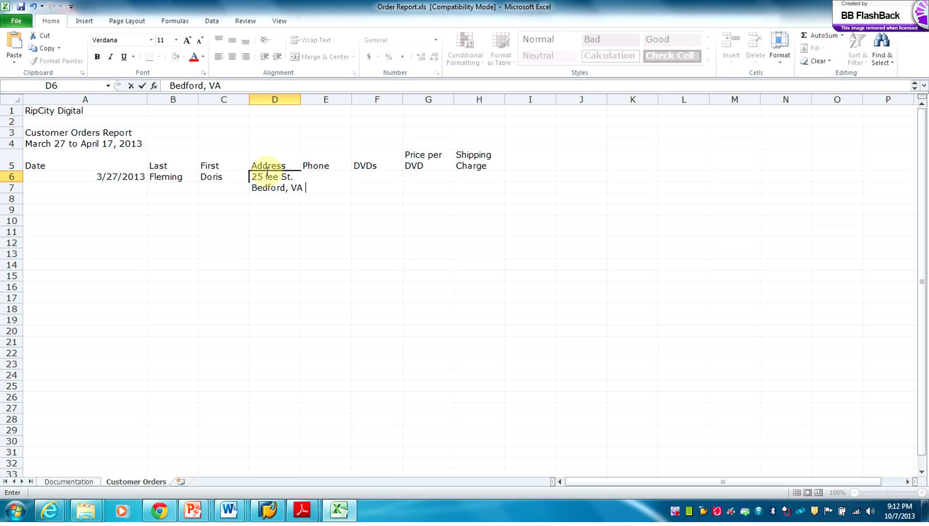
pyautogui.write('24523')
pyautogui.press('Tab')
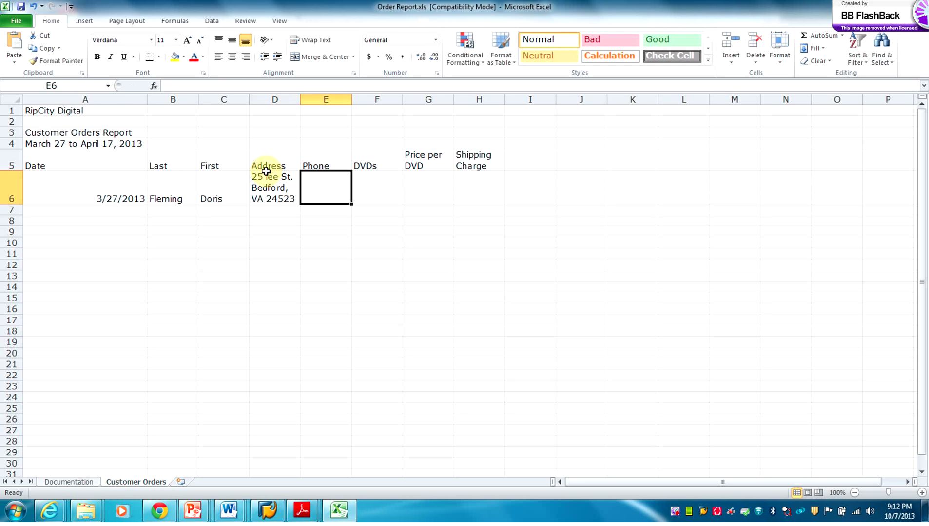
# Step: Enter the customer's phone number in cell E6 and autofit column E to its contents
pyautogui.write('(')
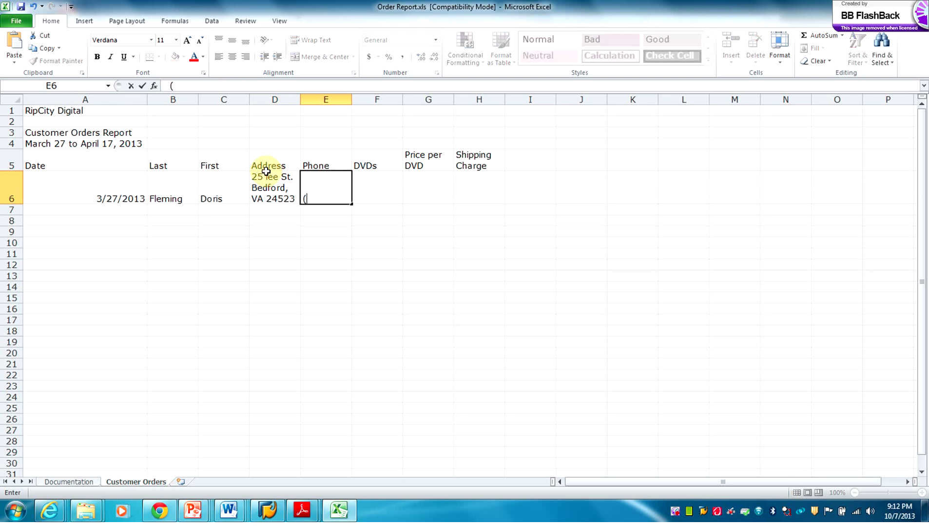
pyautogui.write('540)555')
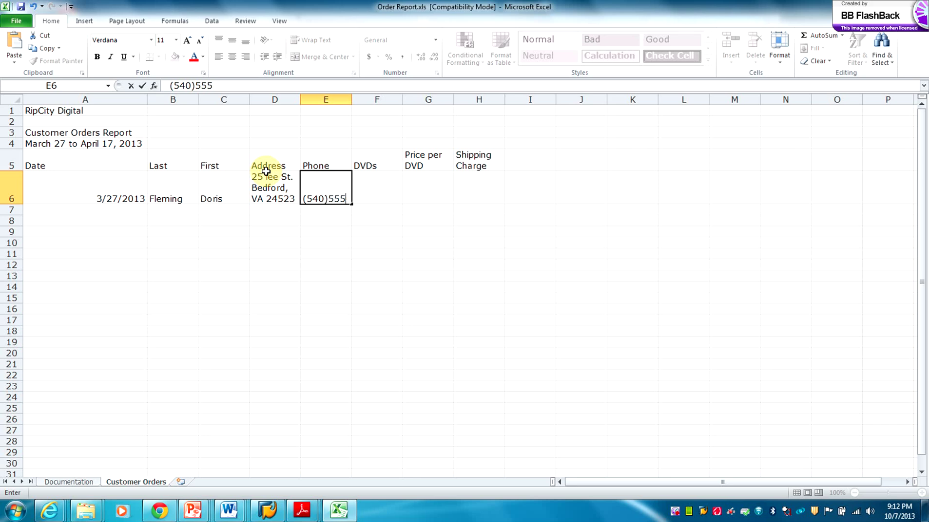
pyautogui.write('-5681')
pyautogui.press('Tab')
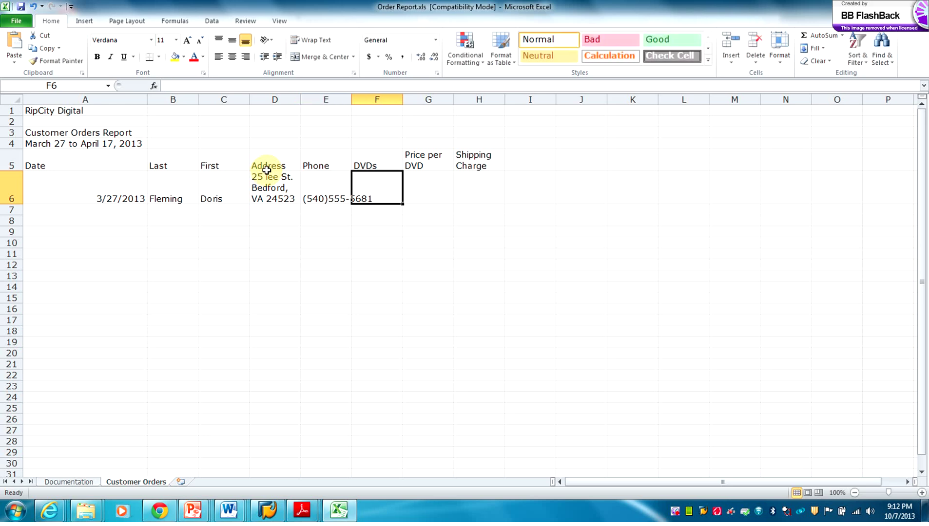
pyautogui.doubleClick(352, 99)
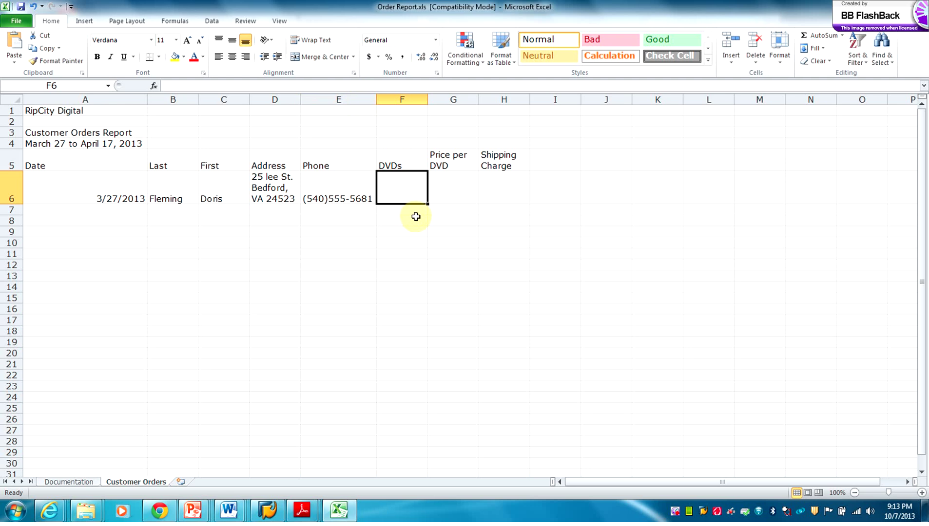
# Step: Enter 7 as the number of DVDs in cell F6 and $18.29 as the price per DVD in cell G6
pyautogui.write('7')
pyautogui.click(447, 192)
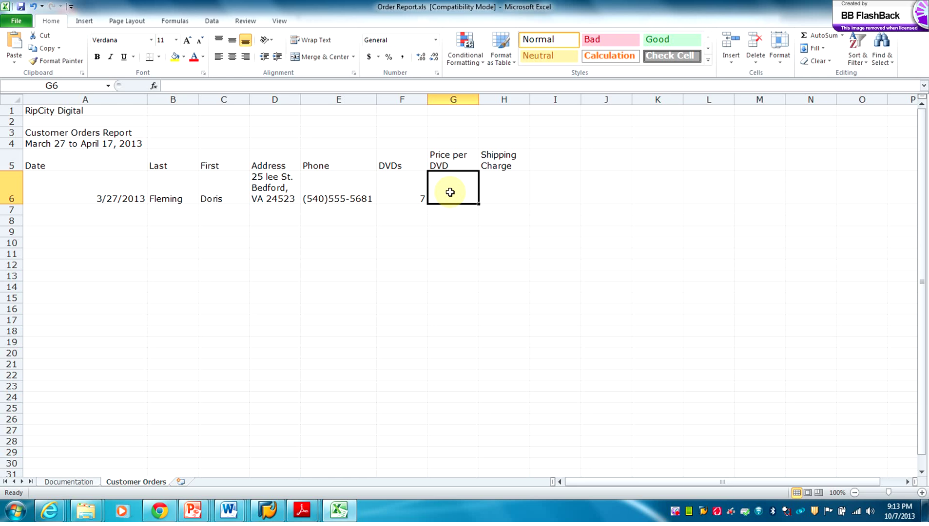
pyautogui.write('&')
pyautogui.press('BackSpace')
pyautogui.write('$')
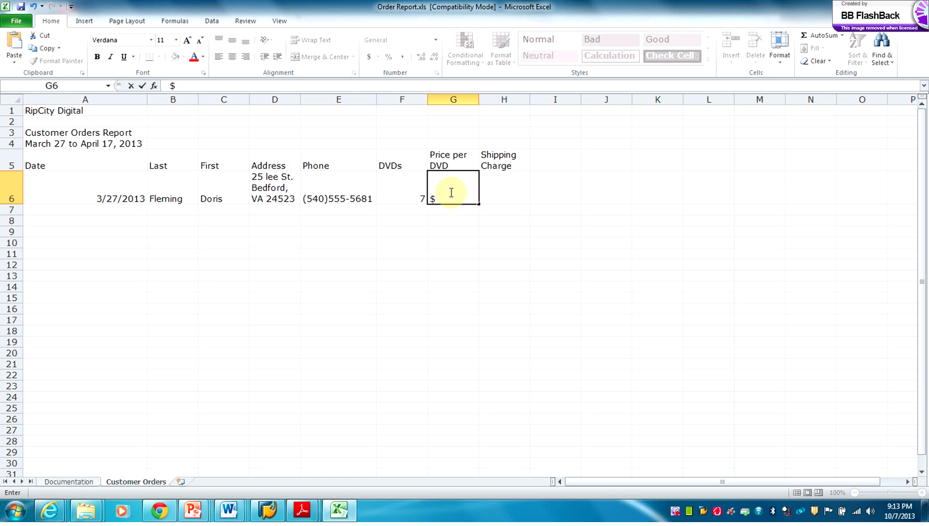
pyautogui.write('18.29')
pyautogui.press('Tab')
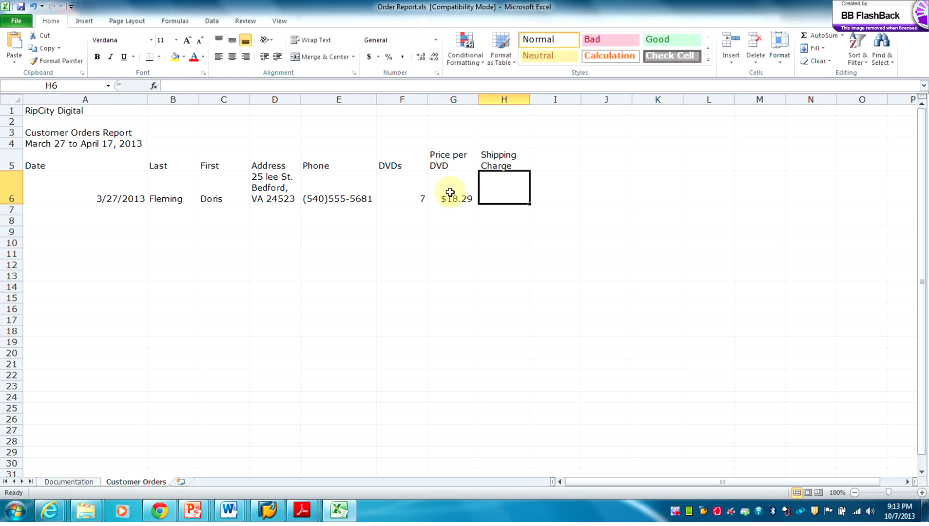
# Step: Enter the shipping charge 7.49 in cell H6 and apply the Currency number format to it
pyautogui.write('7')
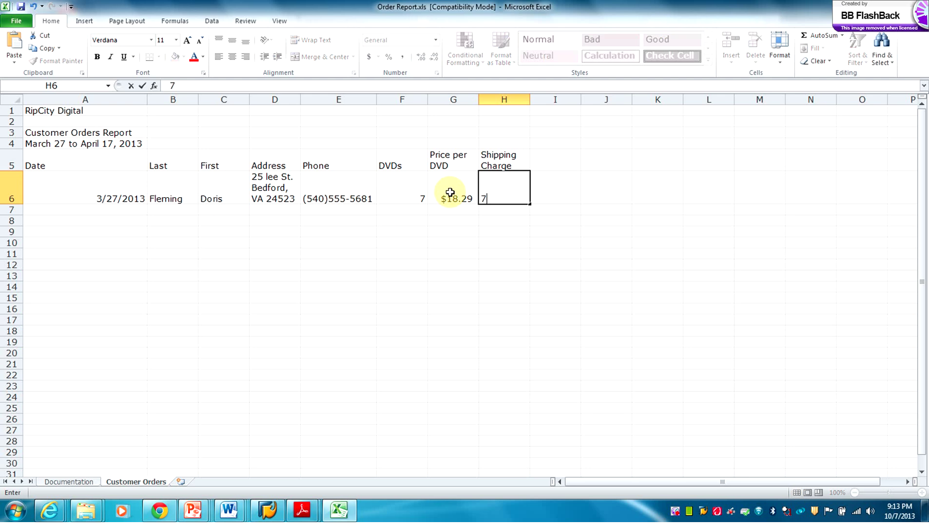
pyautogui.write('.49')
pyautogui.press('Return')
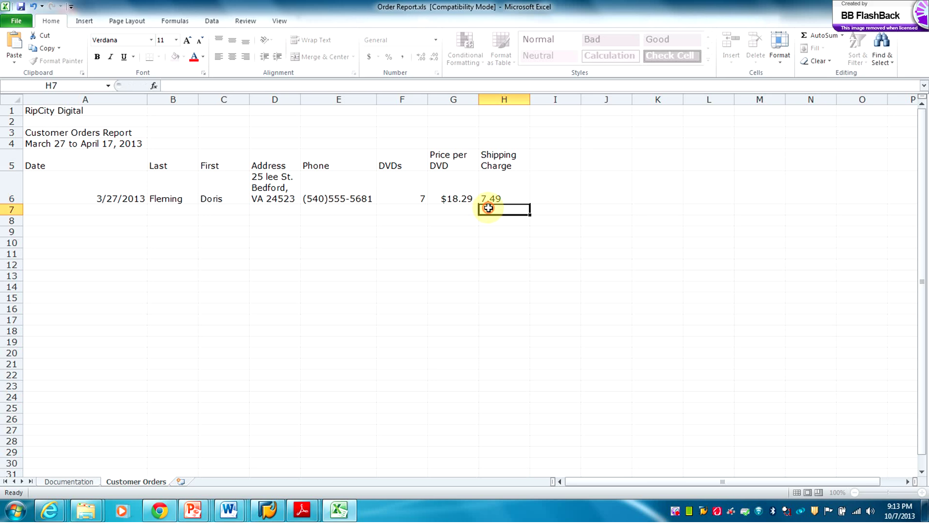
pyautogui.click(495, 196)
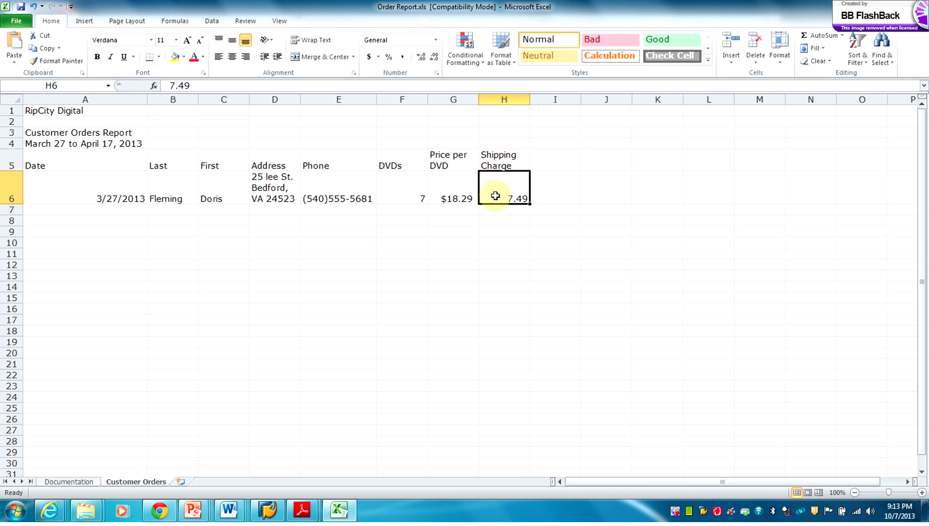
pyautogui.click(369, 57)
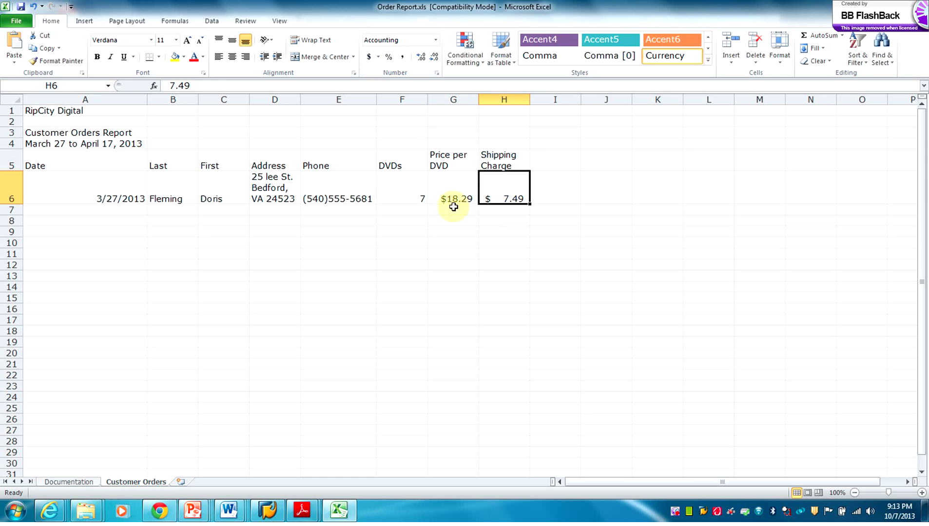
pyautogui.click(436, 43)
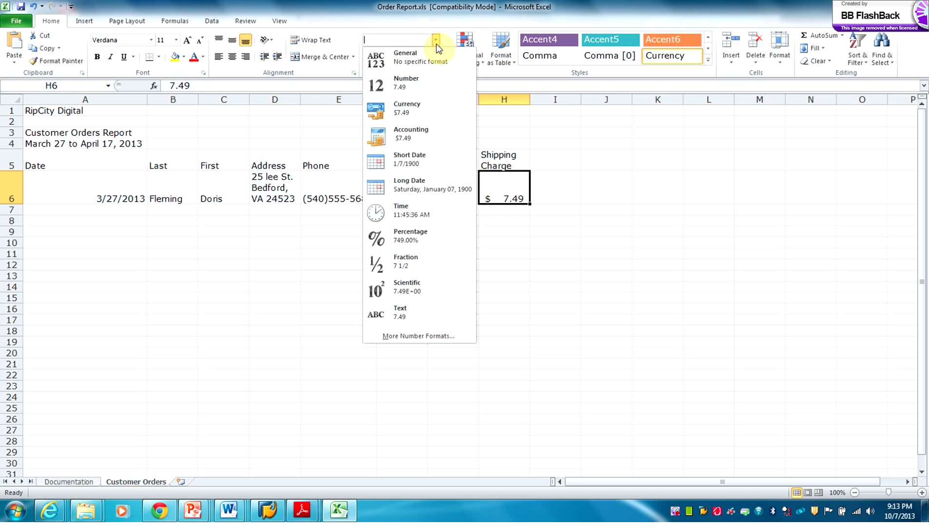
pyautogui.click(415, 107)
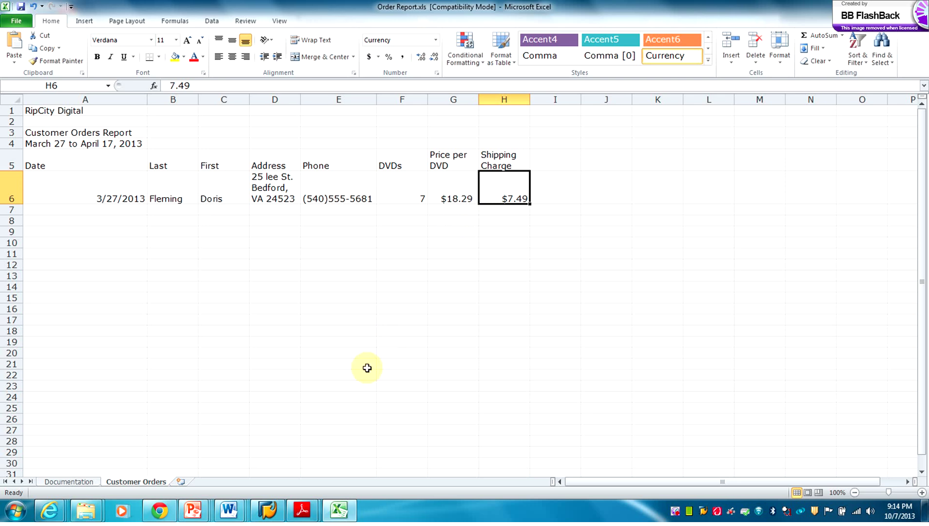
pyautogui.moveTo(298, 515)
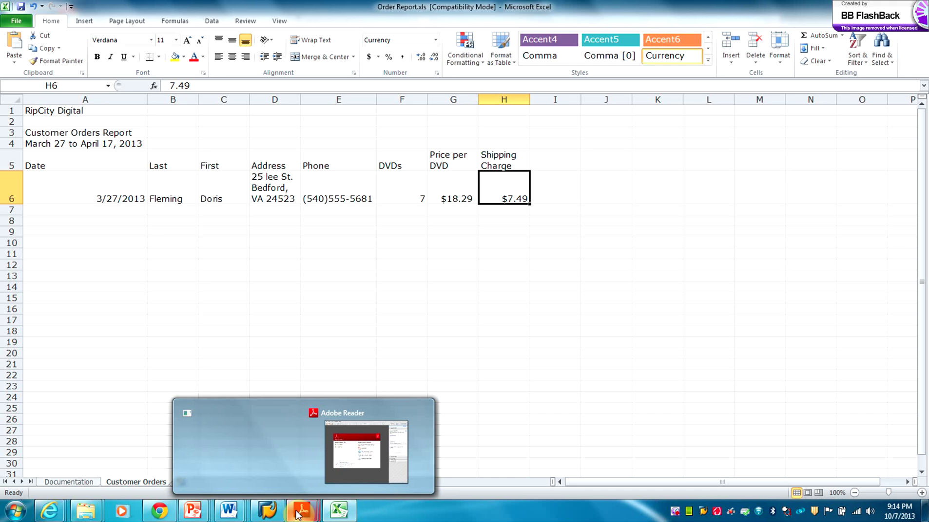
pyautogui.click(671, 508)
pyautogui.rightClick(675, 515)
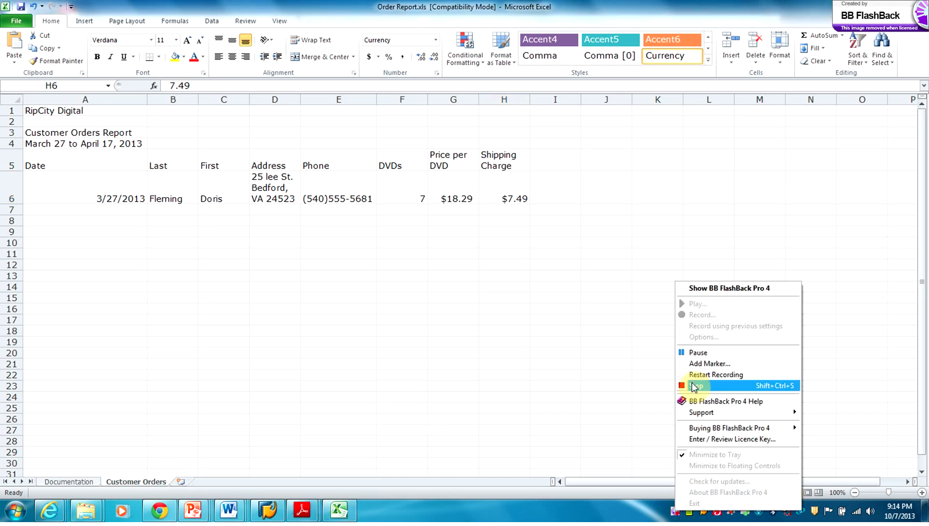